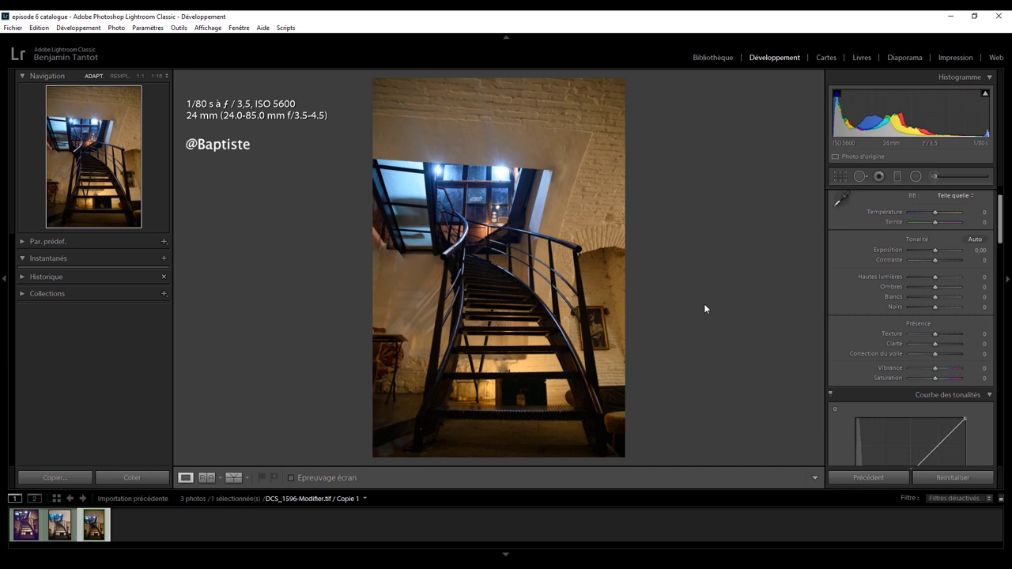
Show the original staircase photo as the reference beside the edited copy in Reference view.
{"action": "key", "text": "shift+r"}
{"action": "key", "text": "Left"}
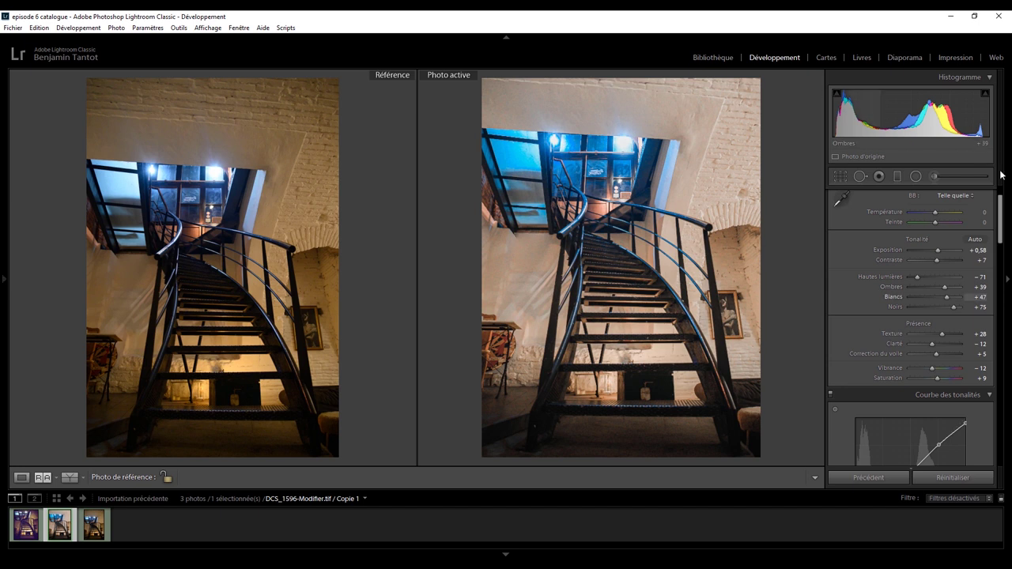
{"action": "left_click_drag", "start_coordinate": [1001, 215], "coordinate": [1001, 208]}
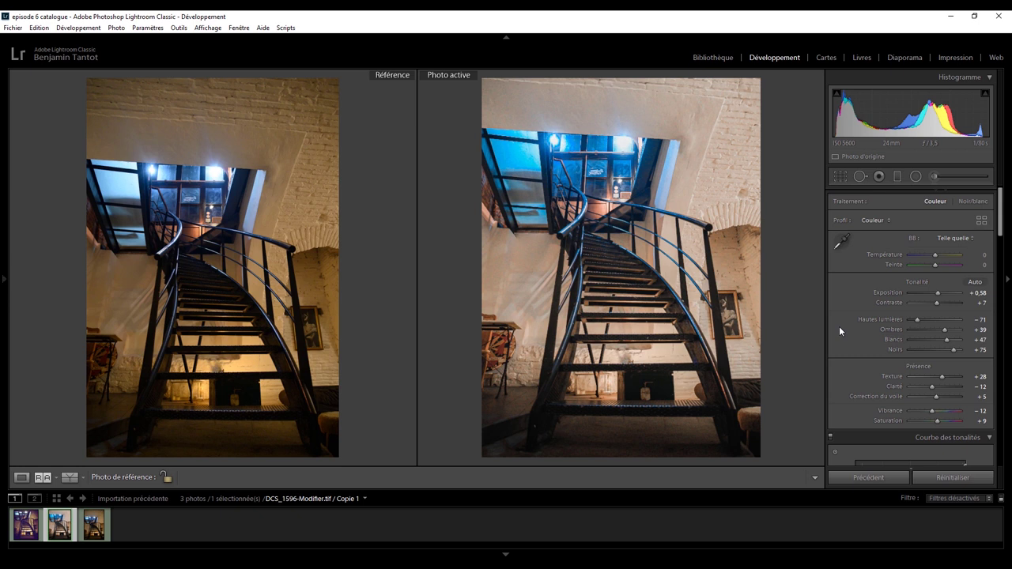
{"action": "mouse_move", "coordinate": [1001, 228]}
{"action": "left_mouse_down"}
{"action": "mouse_move", "coordinate": [1003, 243]}
{"action": "mouse_move", "coordinate": [1002, 233]}
{"action": "left_mouse_up"}
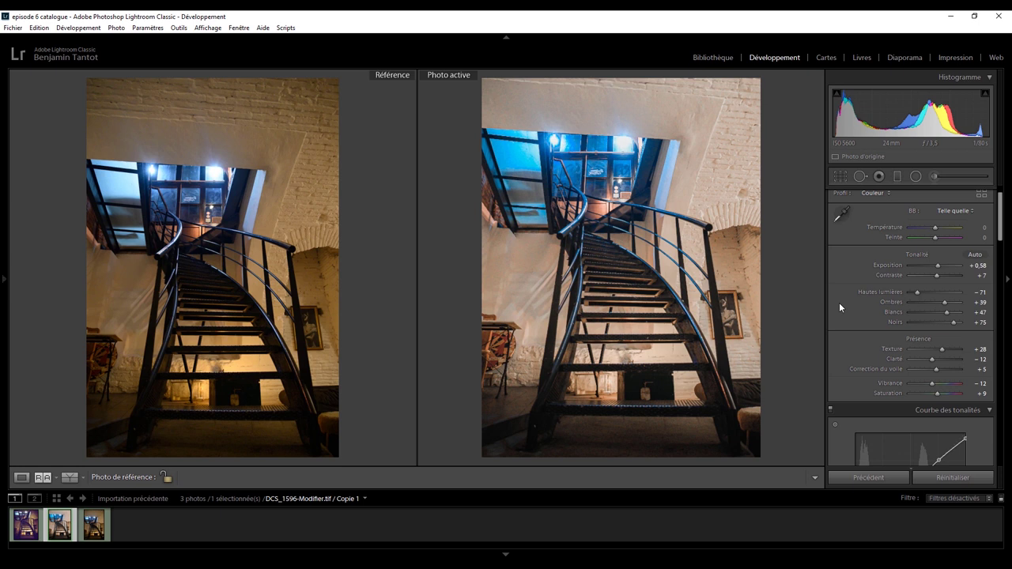
{"action": "left_click_drag", "start_coordinate": [1002, 230], "coordinate": [1004, 467]}
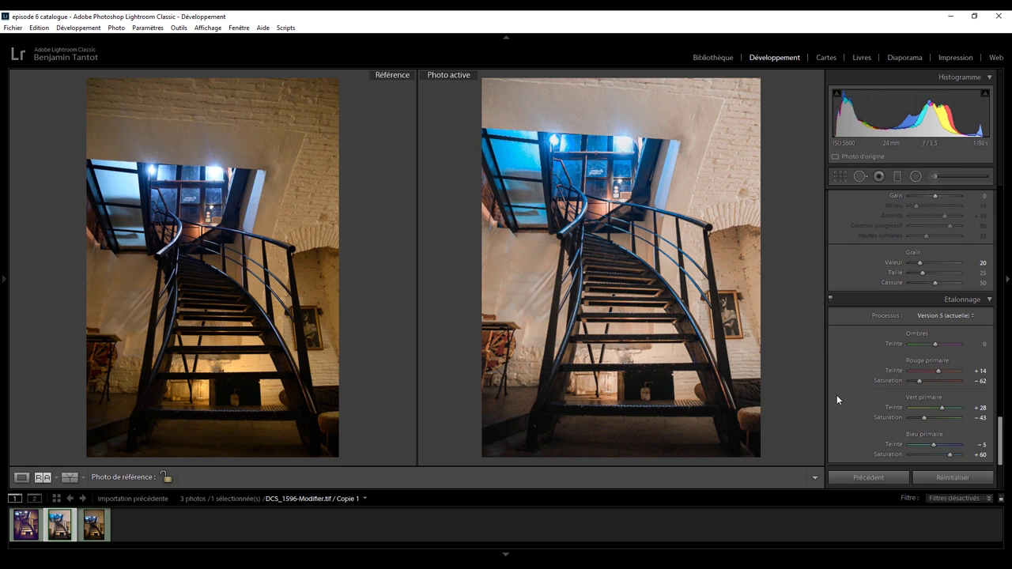
{"action": "left_click_drag", "start_coordinate": [1005, 439], "coordinate": [1005, 277]}
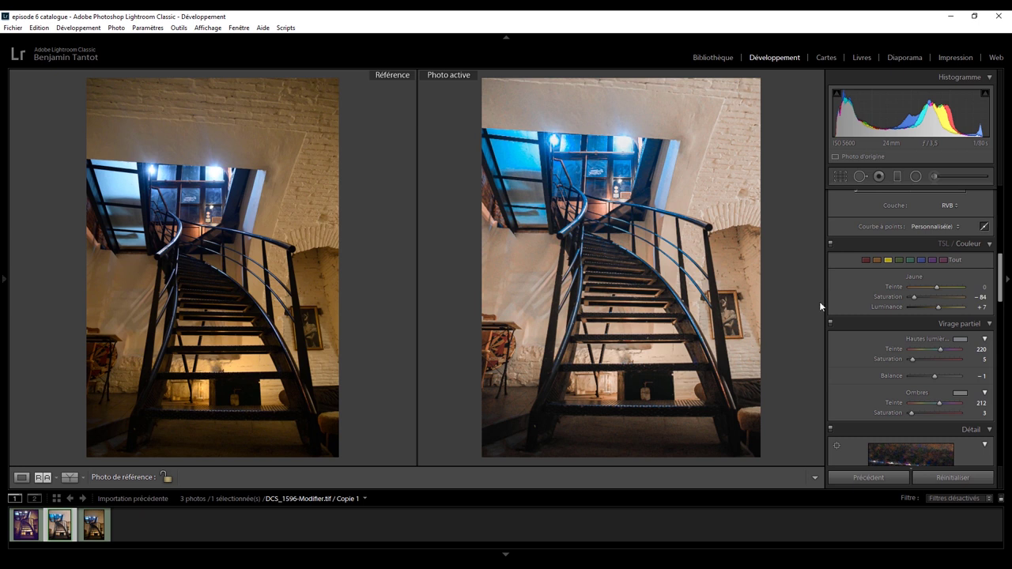
{"action": "left_click_drag", "start_coordinate": [1003, 257], "coordinate": [1003, 226]}
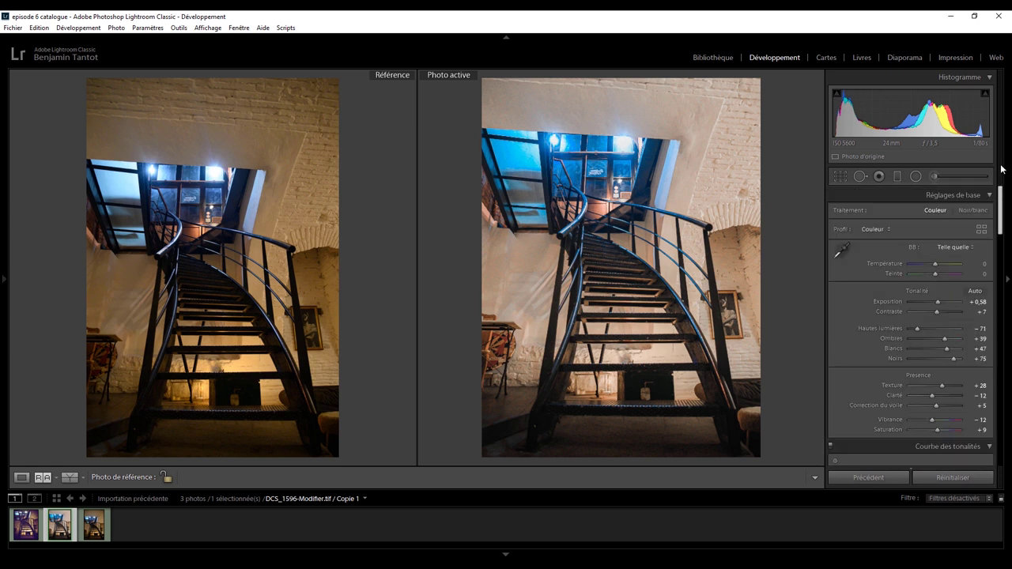
Zoom the Navigator to 1:16 and select the existing radial filter pin on the staircase.
{"action": "left_click", "coordinate": [917, 180]}
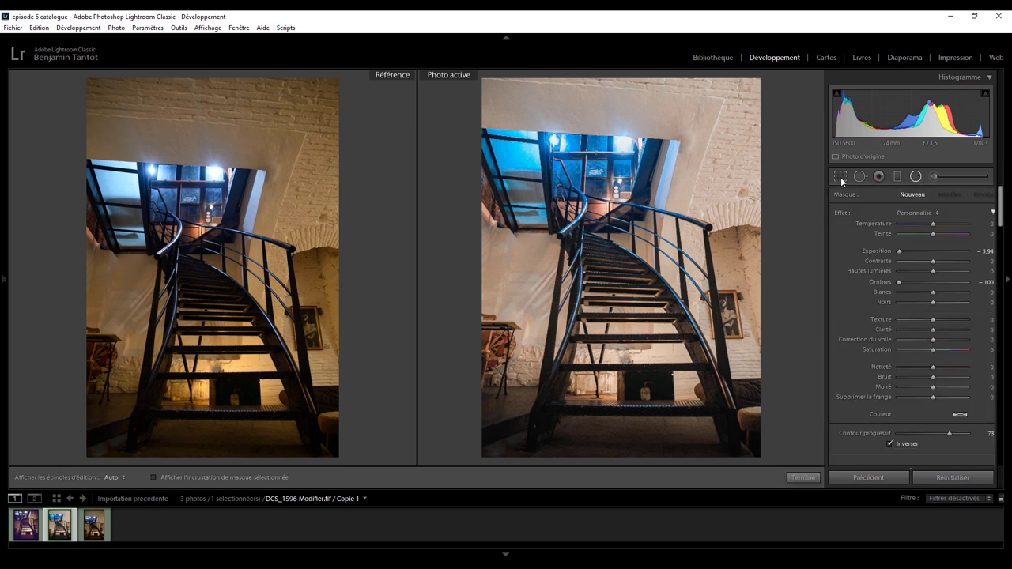
{"action": "left_click", "coordinate": [4, 237]}
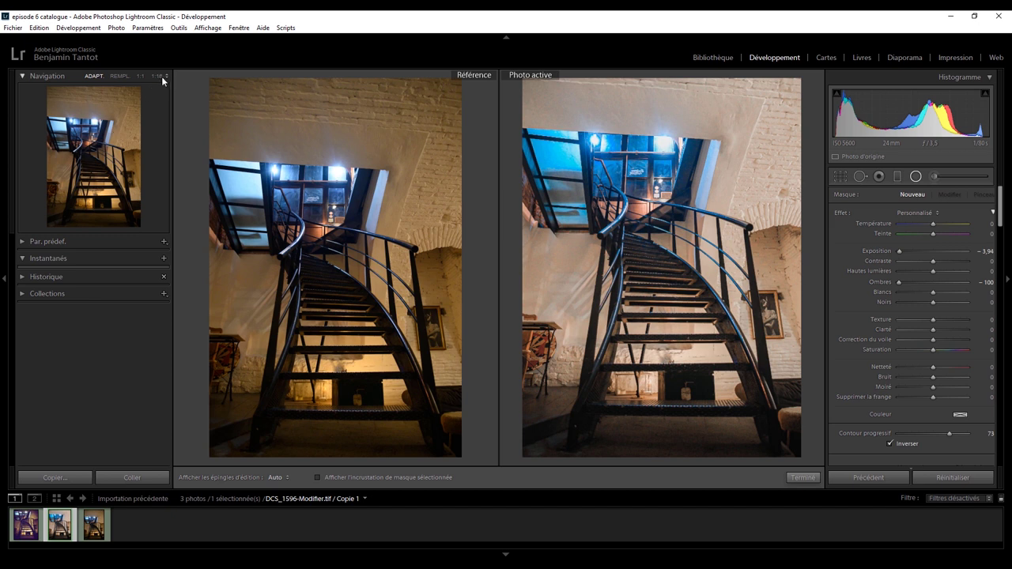
{"action": "left_click", "coordinate": [163, 79]}
{"action": "left_click", "coordinate": [158, 88]}
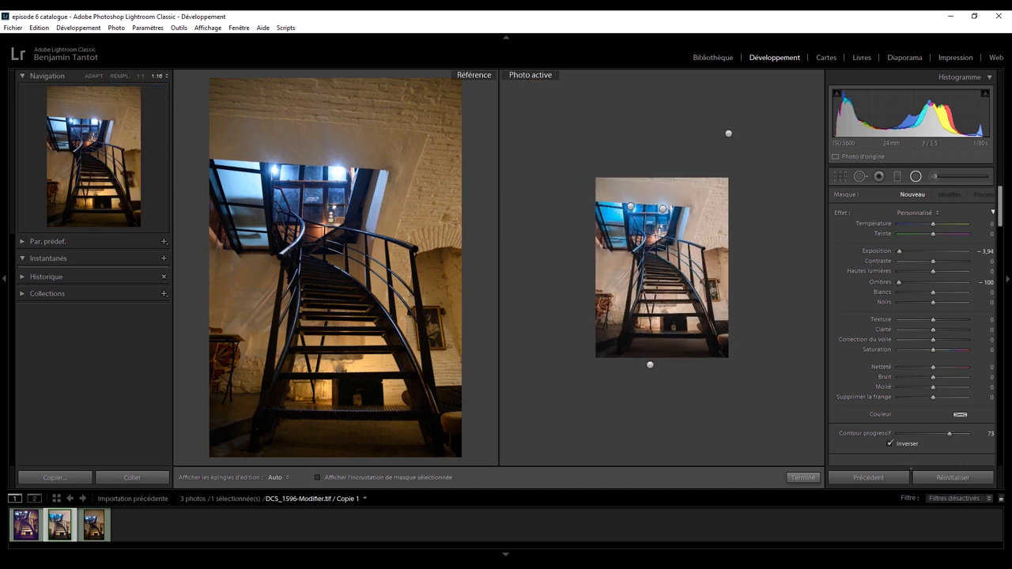
{"action": "left_click", "coordinate": [650, 365]}
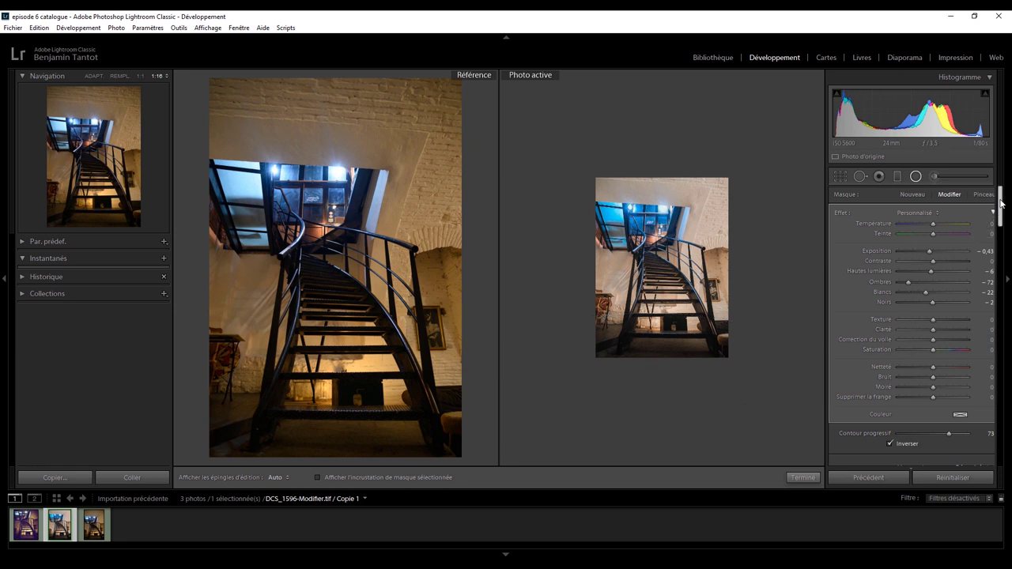
{"action": "scroll", "coordinate": [989, 237], "scroll_direction": "down", "scroll_amount": 2}
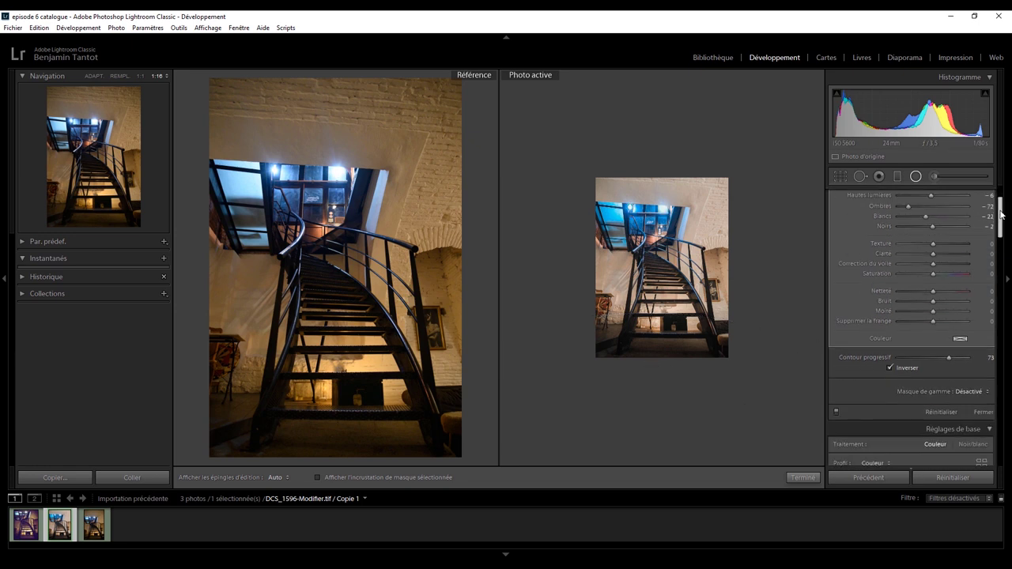
Toggle the lower-staircase radial darkening off and on to compare, leaving it enabled.
{"action": "left_click", "coordinate": [836, 412]}
{"action": "left_click", "coordinate": [837, 411]}
{"action": "left_click", "coordinate": [836, 411]}
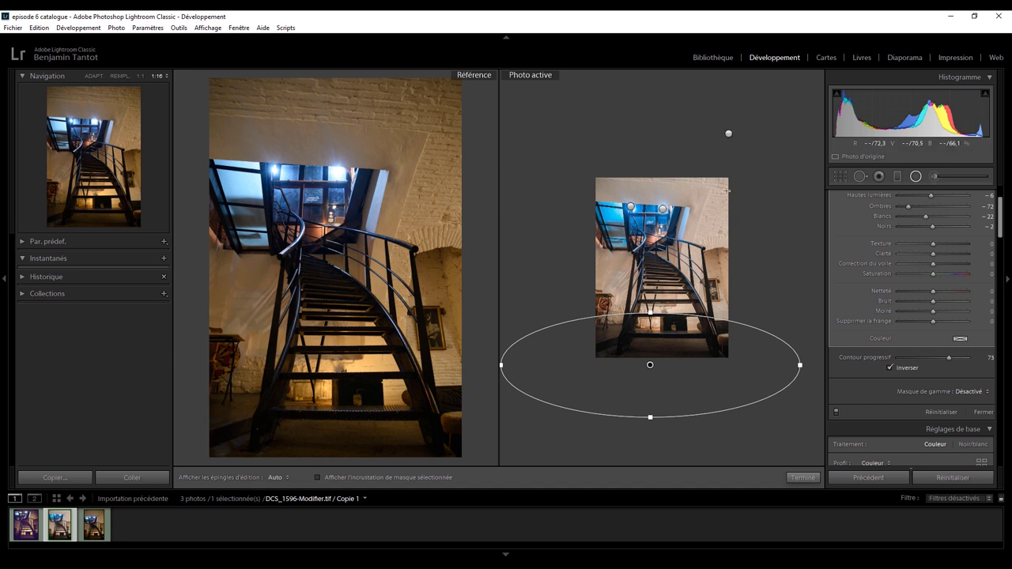
{"action": "left_click", "coordinate": [93, 76]}
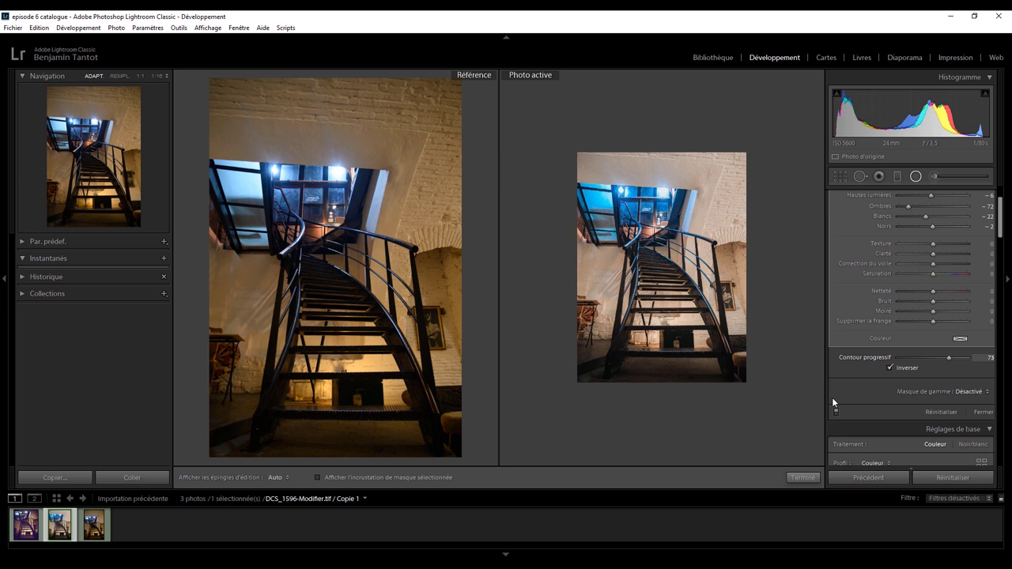
{"action": "left_click", "coordinate": [837, 411]}
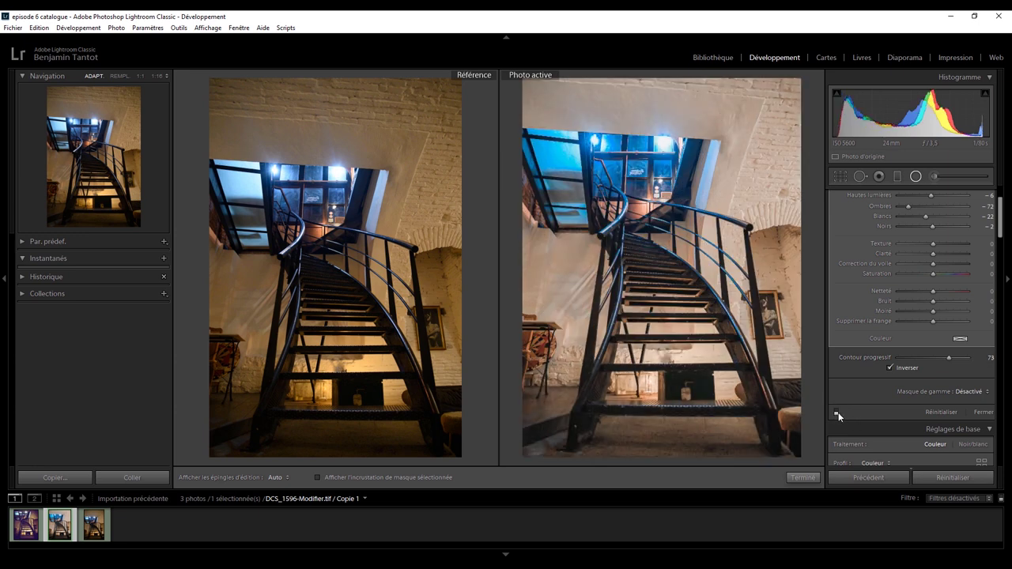
{"action": "left_click", "coordinate": [837, 412]}
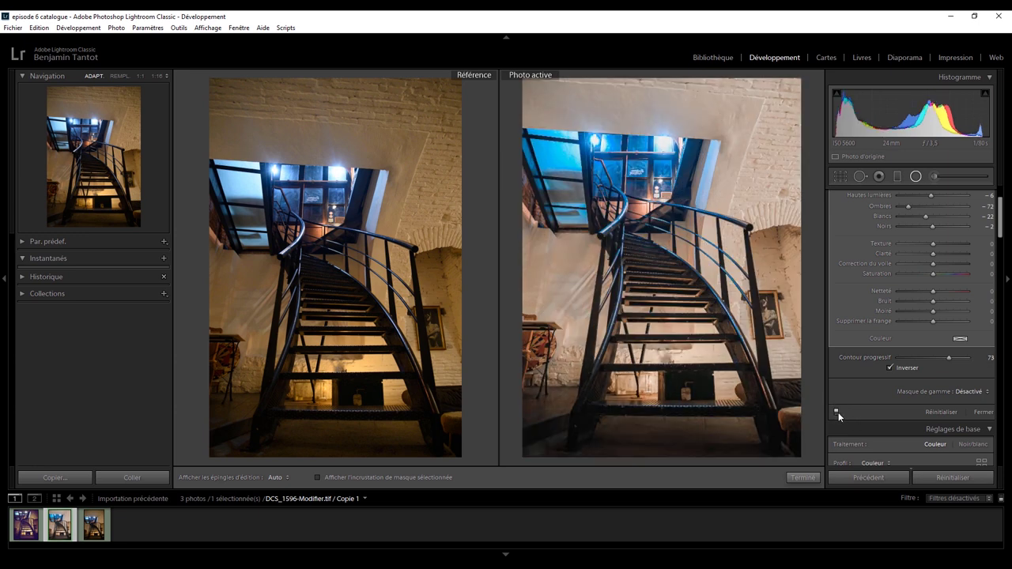
{"action": "left_click", "coordinate": [837, 412]}
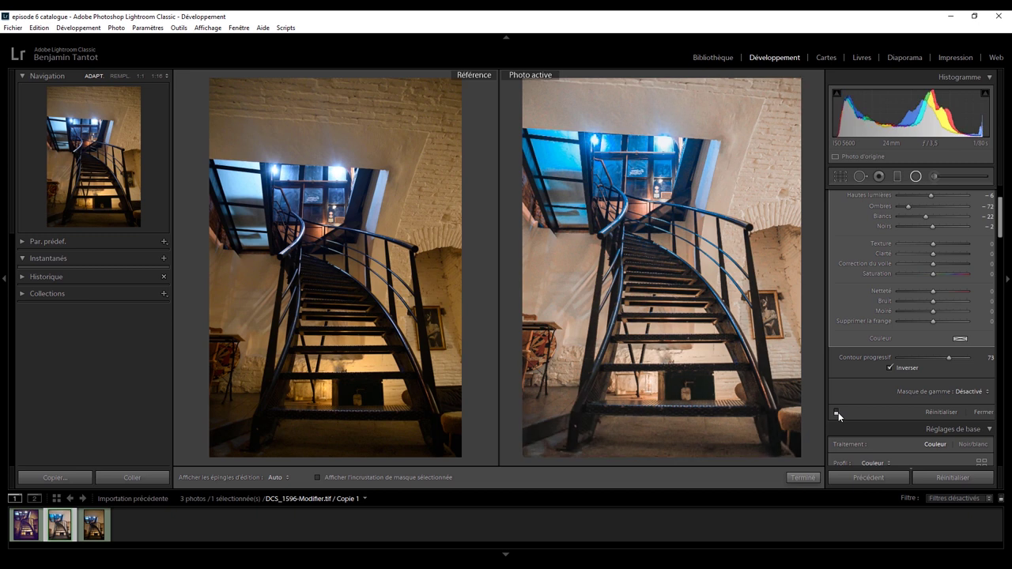
{"action": "left_click", "coordinate": [837, 413]}
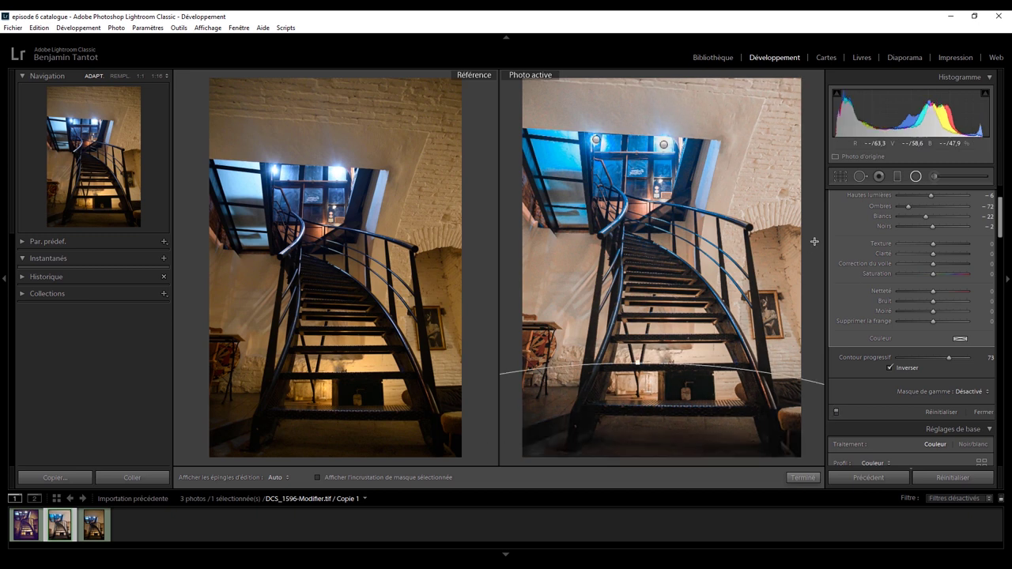
{"action": "left_click", "coordinate": [917, 178]}
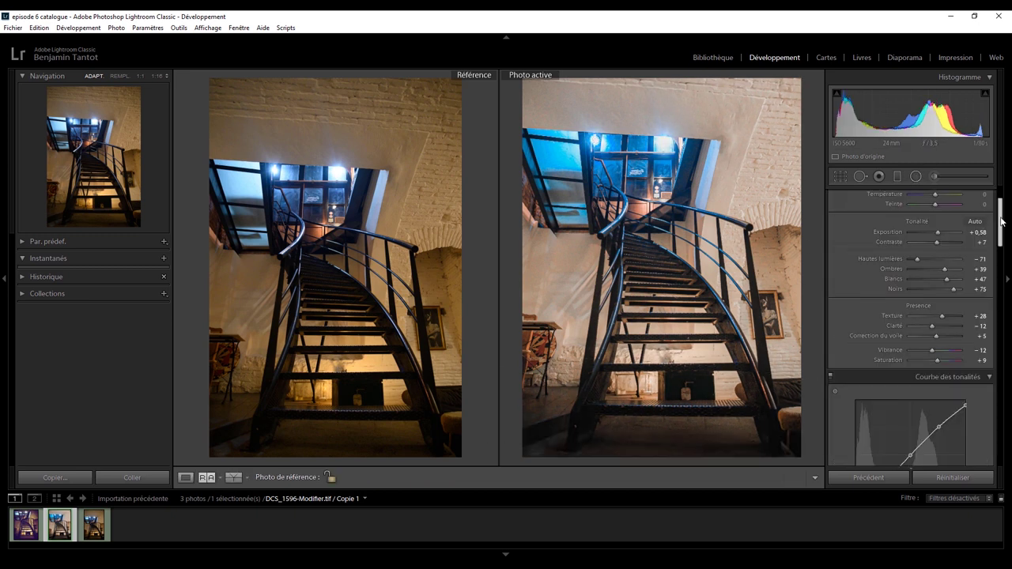
{"action": "scroll", "coordinate": [878, 221], "scroll_direction": "up", "scroll_amount": 3}
{"action": "left_click", "coordinate": [840, 176]}
{"action": "left_click_drag", "start_coordinate": [578, 70], "coordinate": [578, 95]}
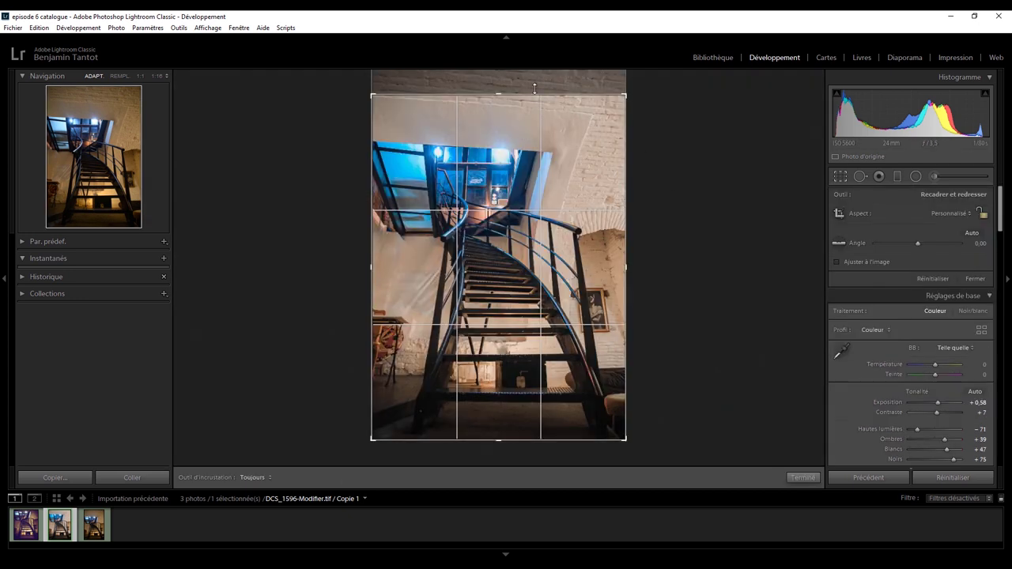
{"action": "left_click", "coordinate": [841, 179]}
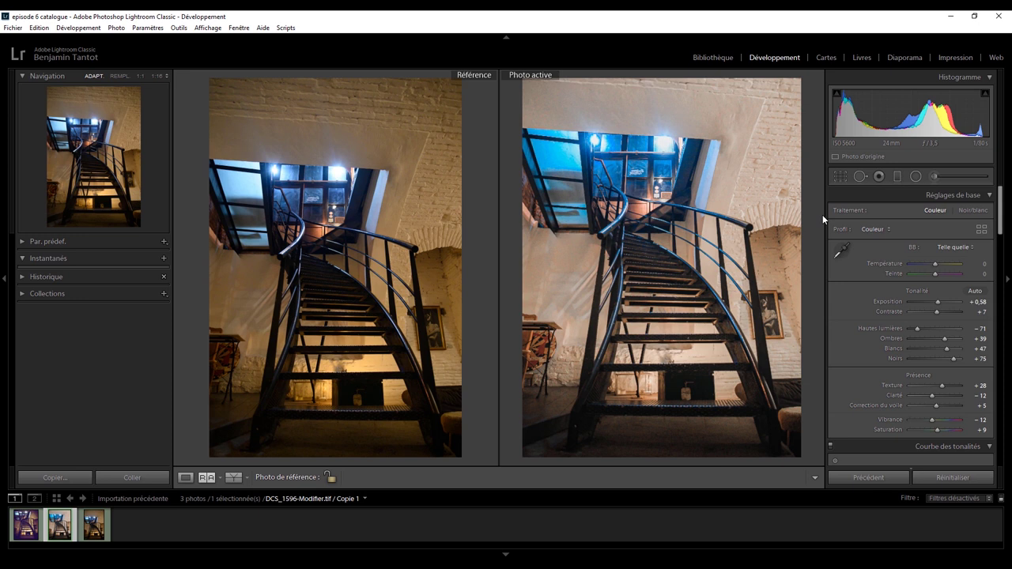
Move to the unedited night fairground sweets stand photo in the filmstrip.
{"action": "key", "text": "Left"}
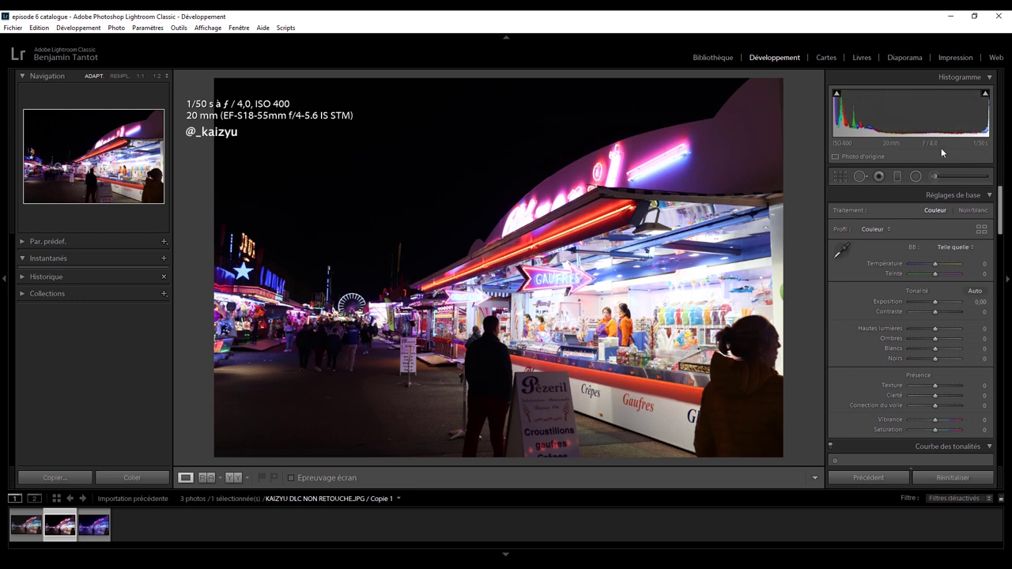
Check highlight and shadow clipping warnings, then switch to the edited fairground photo.
{"action": "left_click", "coordinate": [987, 94]}
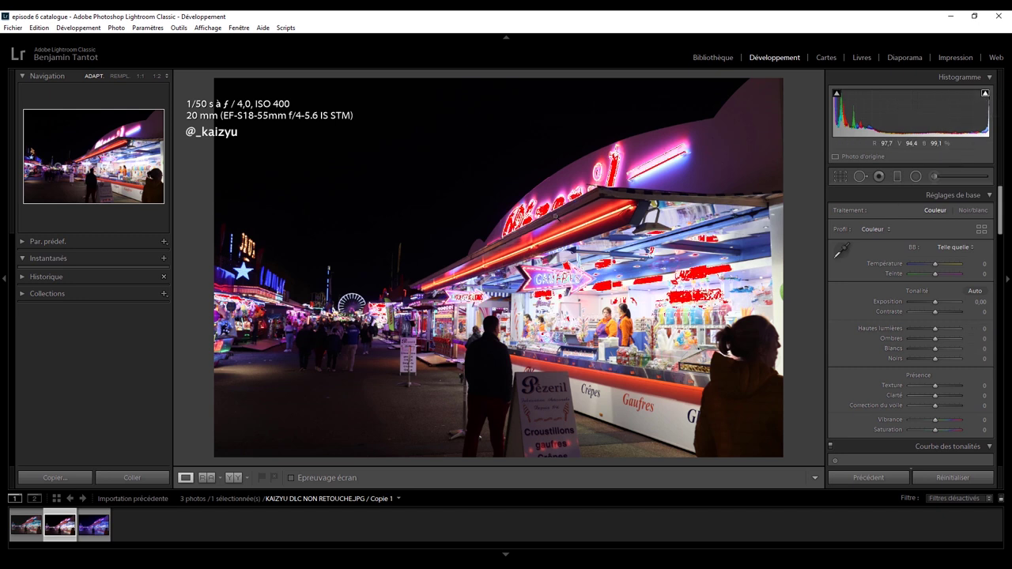
{"action": "left_click", "coordinate": [986, 95]}
{"action": "left_click", "coordinate": [837, 95]}
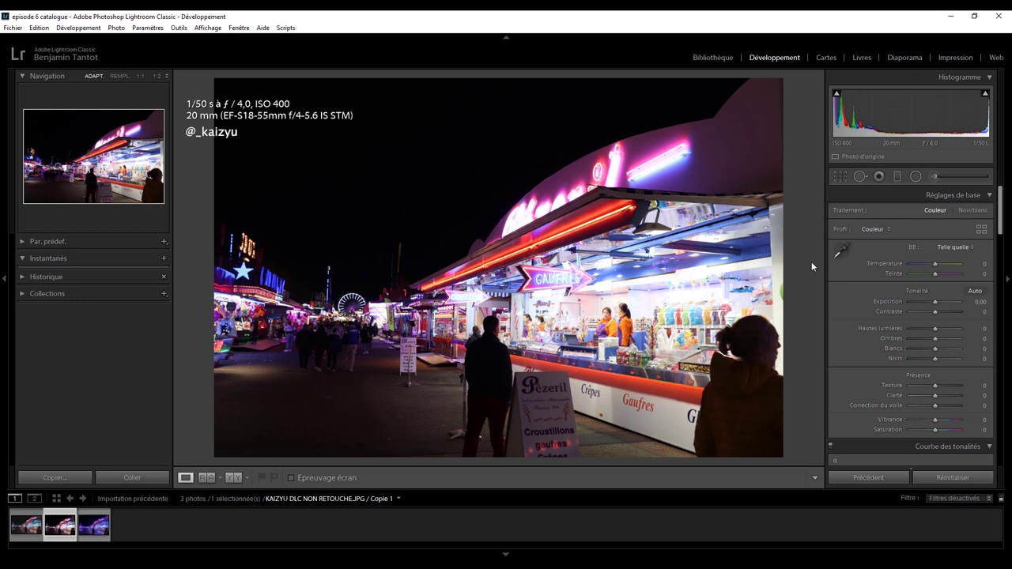
{"action": "key", "text": "Left"}
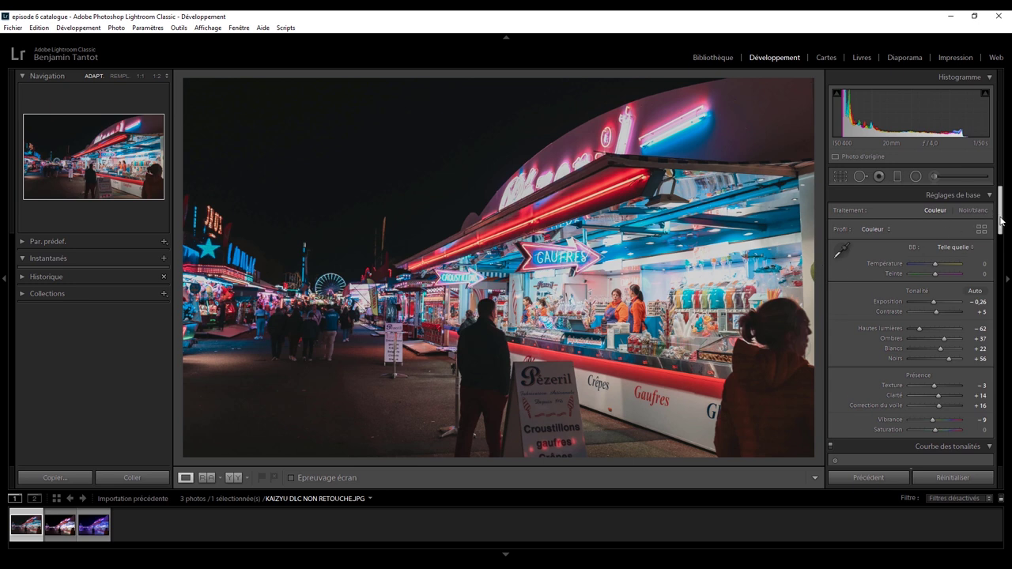
Review the fairground edit's panels and crop, then show it beside the unedited reference.
{"action": "left_click_drag", "start_coordinate": [1001, 221], "coordinate": [1000, 261]}
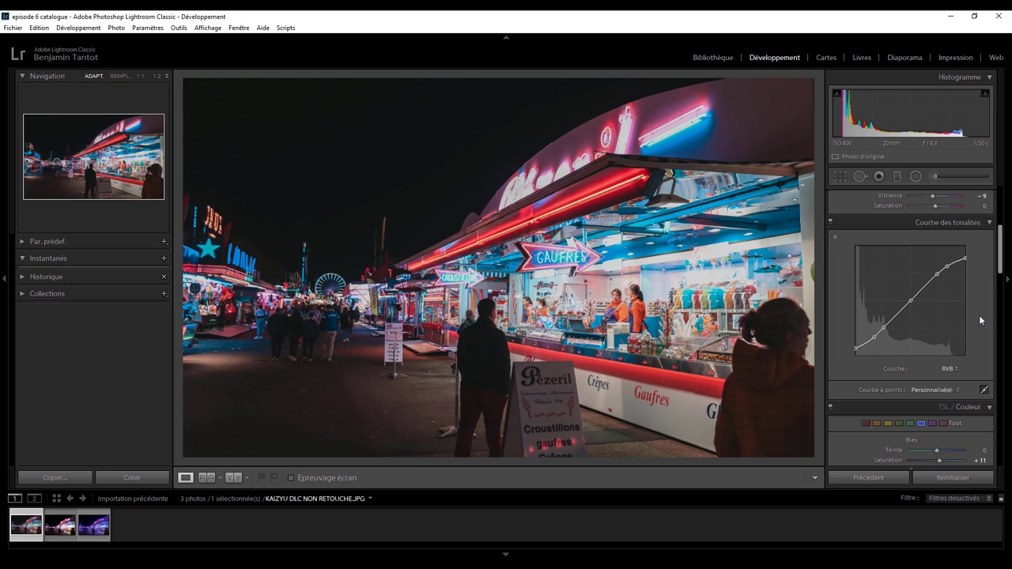
{"action": "left_click_drag", "start_coordinate": [1001, 278], "coordinate": [1010, 469]}
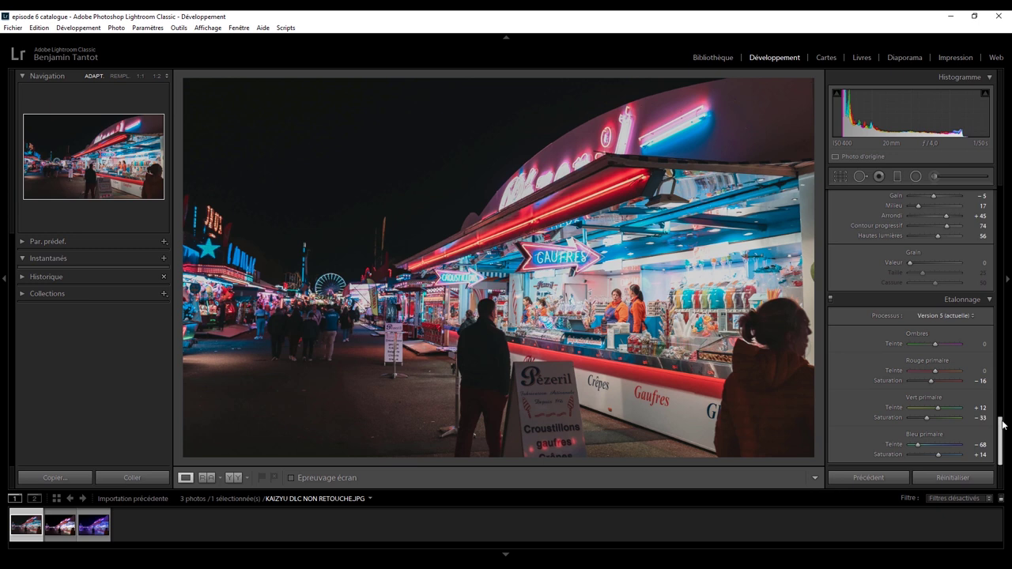
{"action": "left_click_drag", "start_coordinate": [1001, 427], "coordinate": [1004, 251]}
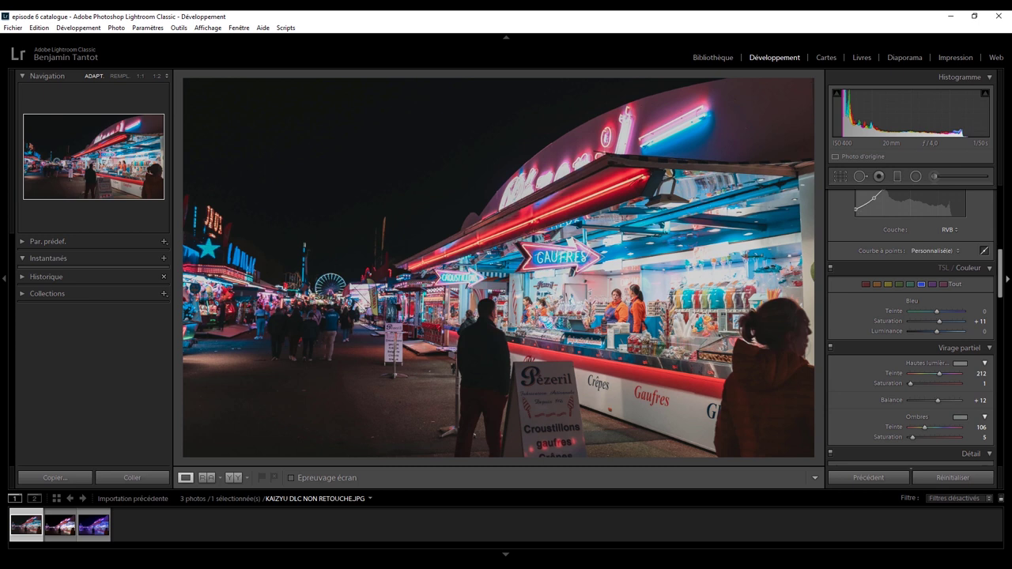
{"action": "left_click", "coordinate": [841, 177]}
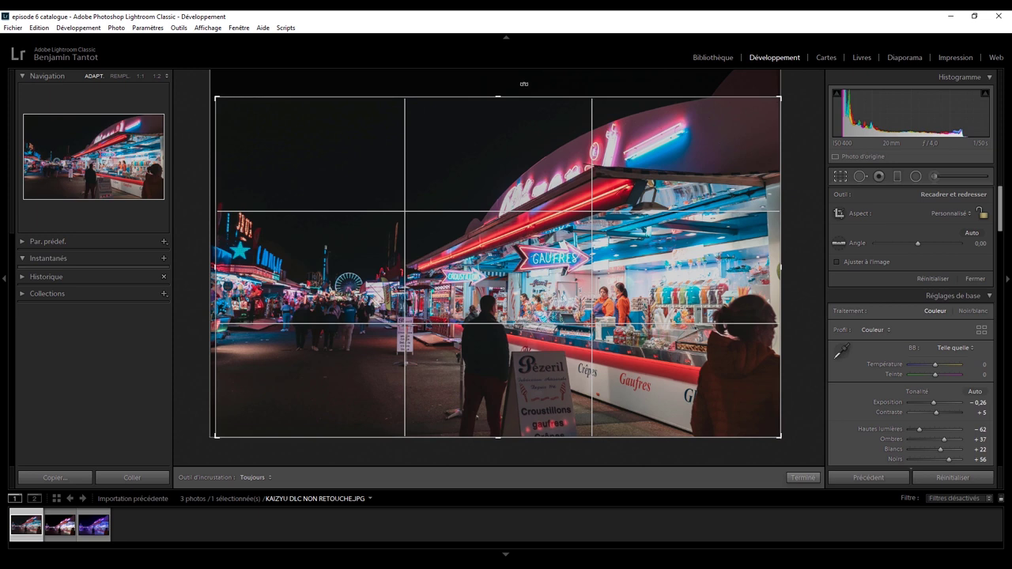
{"action": "key", "text": "shift+r"}
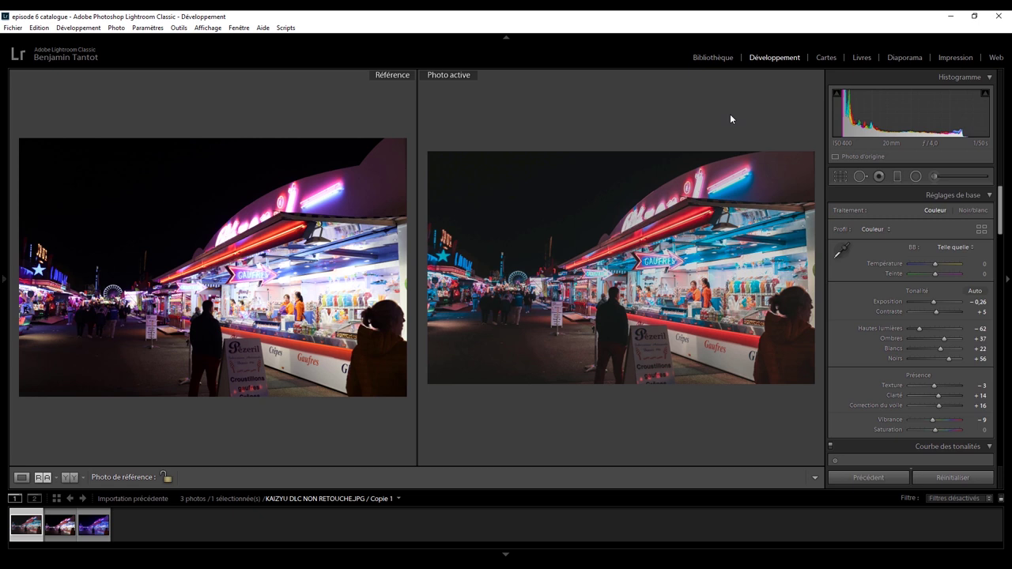
Make the submitter's KAIZYU DLC RETOUCHE.jpg the active photo in Reference view.
{"action": "key", "text": "Right"}
{"action": "key", "text": "Right"}
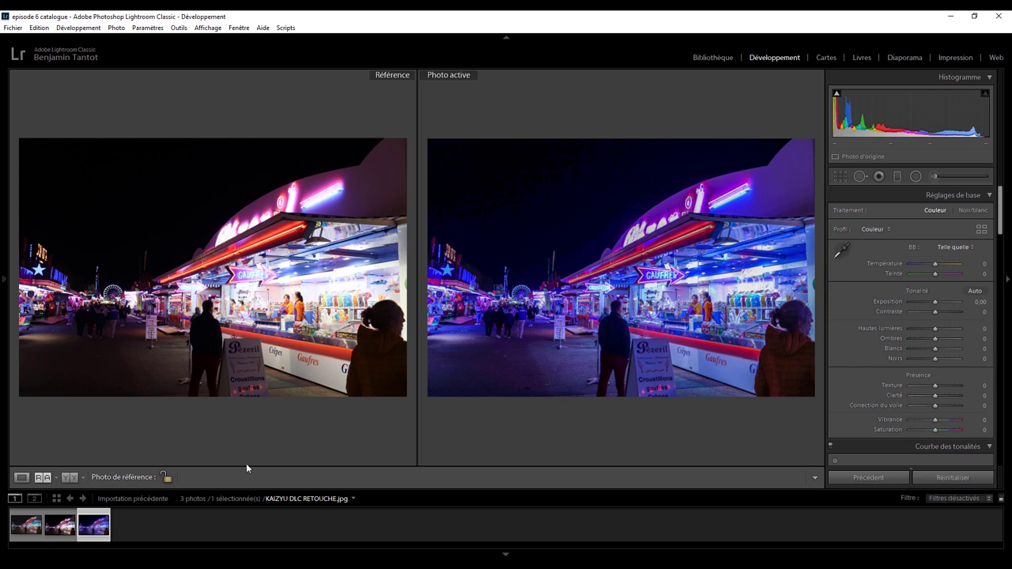
Drag the unedited original fairground photo into the reference pane.
{"action": "left_click_drag", "start_coordinate": [26, 526], "coordinate": [168, 370]}
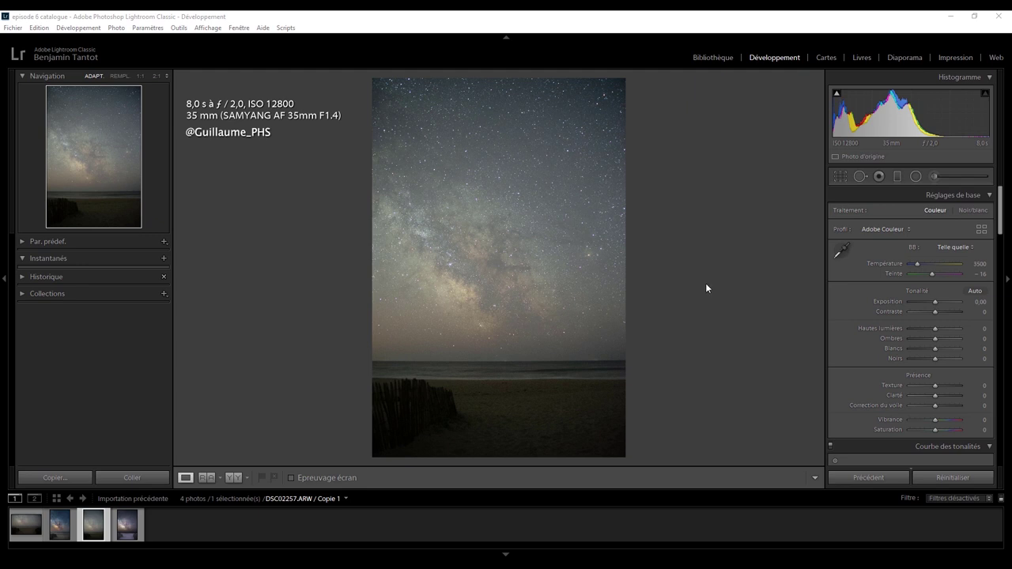
{"action": "left_click", "coordinate": [109, 132]}
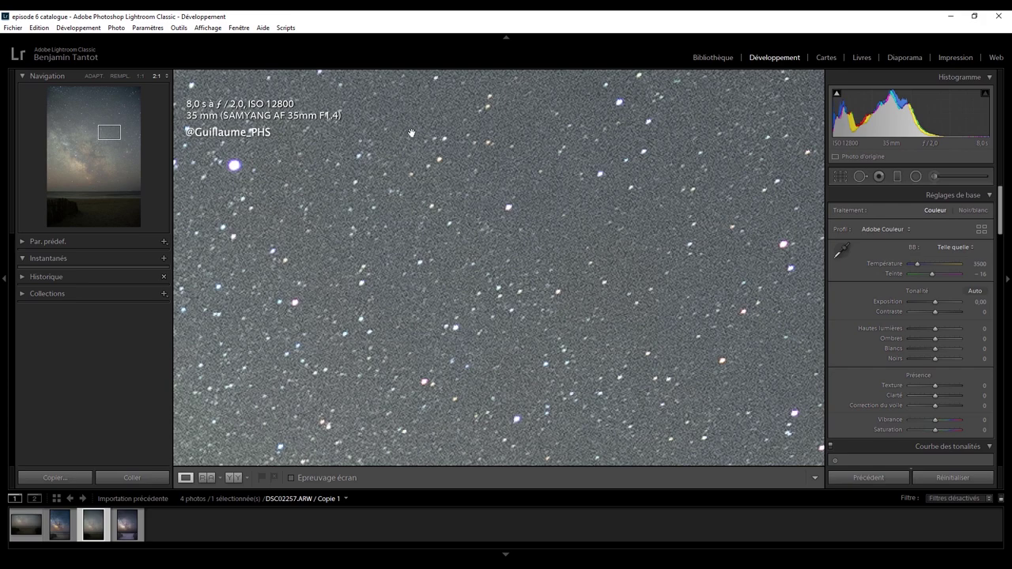
{"action": "scroll", "coordinate": [553, 150], "scroll_direction": "up", "scroll_amount": 3}
{"action": "scroll", "coordinate": [652, 172], "scroll_direction": "up", "scroll_amount": 1}
{"action": "scroll", "coordinate": [651, 172], "scroll_direction": "up", "scroll_amount": 3}
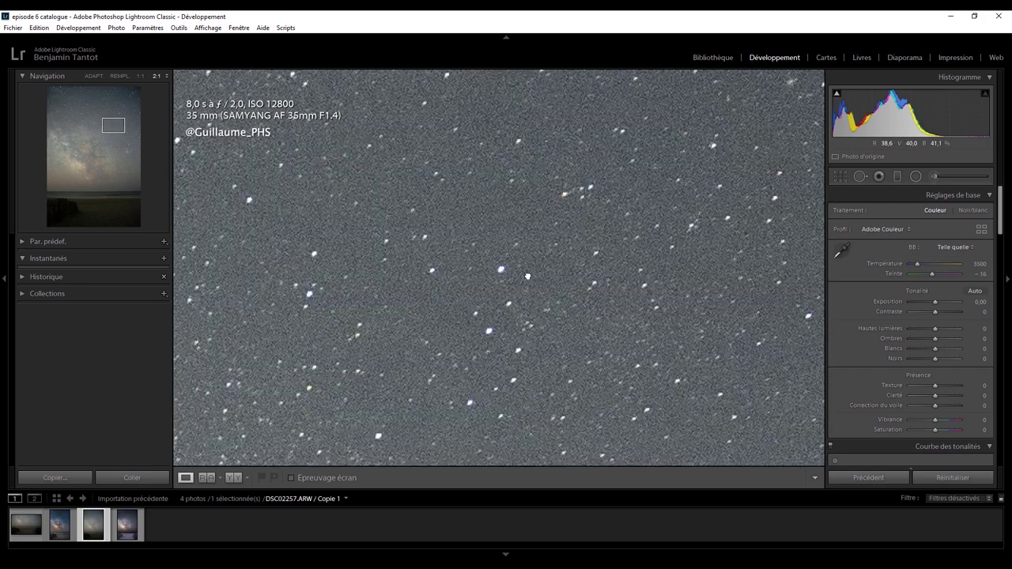
{"action": "scroll", "coordinate": [727, 120], "scroll_direction": "up", "scroll_amount": 3}
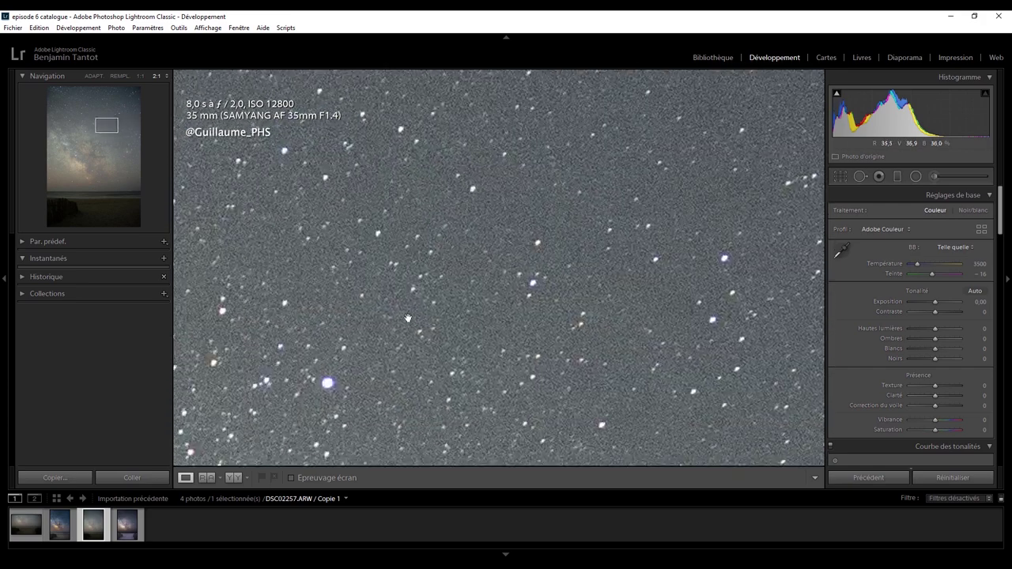
{"action": "scroll", "coordinate": [653, 141], "scroll_direction": "down", "scroll_amount": 3}
{"action": "scroll", "coordinate": [595, 351], "scroll_direction": "down", "scroll_amount": 3}
{"action": "scroll", "coordinate": [595, 351], "scroll_direction": "down", "scroll_amount": 3}
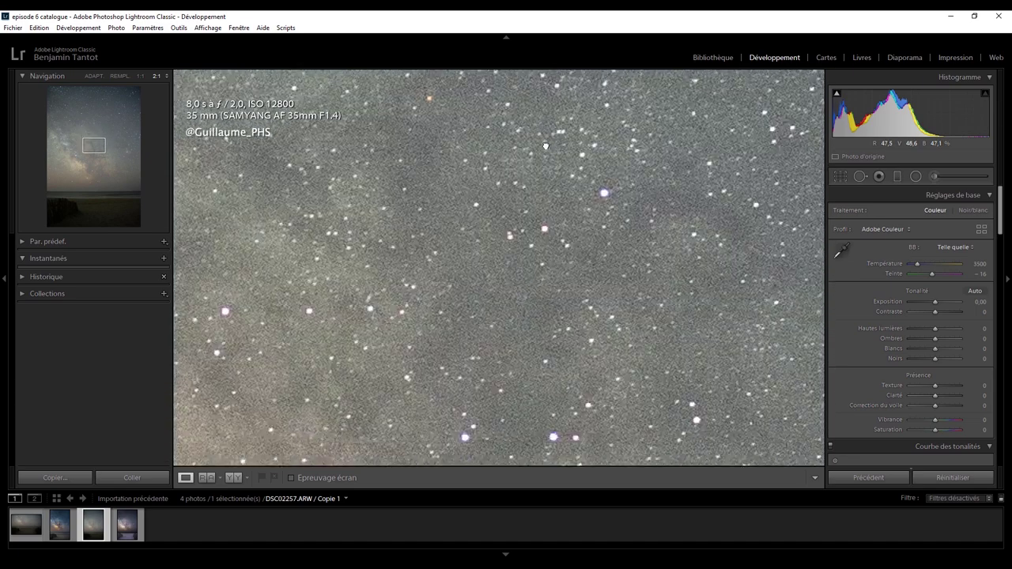
{"action": "scroll", "coordinate": [595, 352], "scroll_direction": "down", "scroll_amount": 2}
{"action": "left_click", "coordinate": [590, 278]}
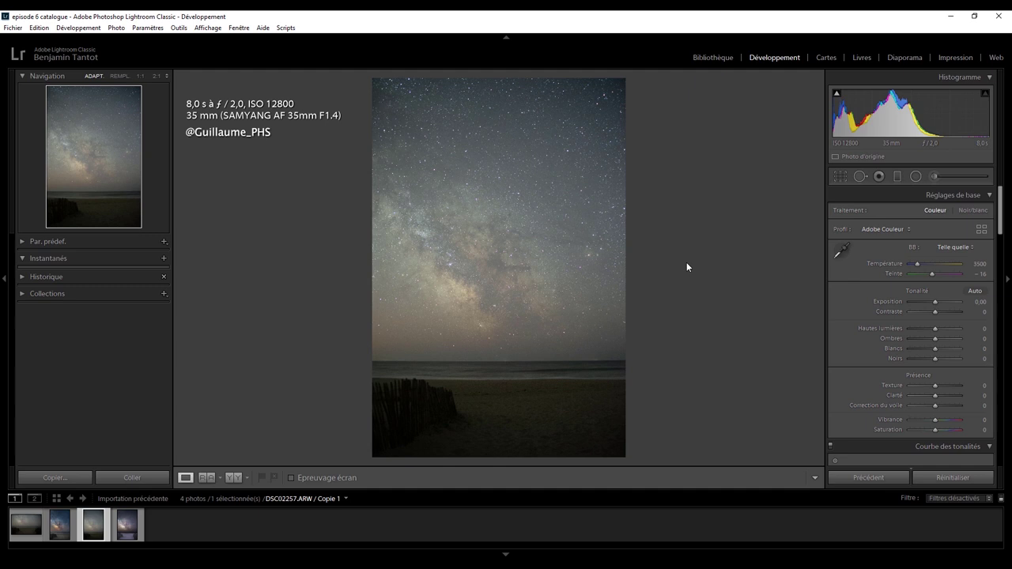
{"action": "left_click", "coordinate": [839, 177]}
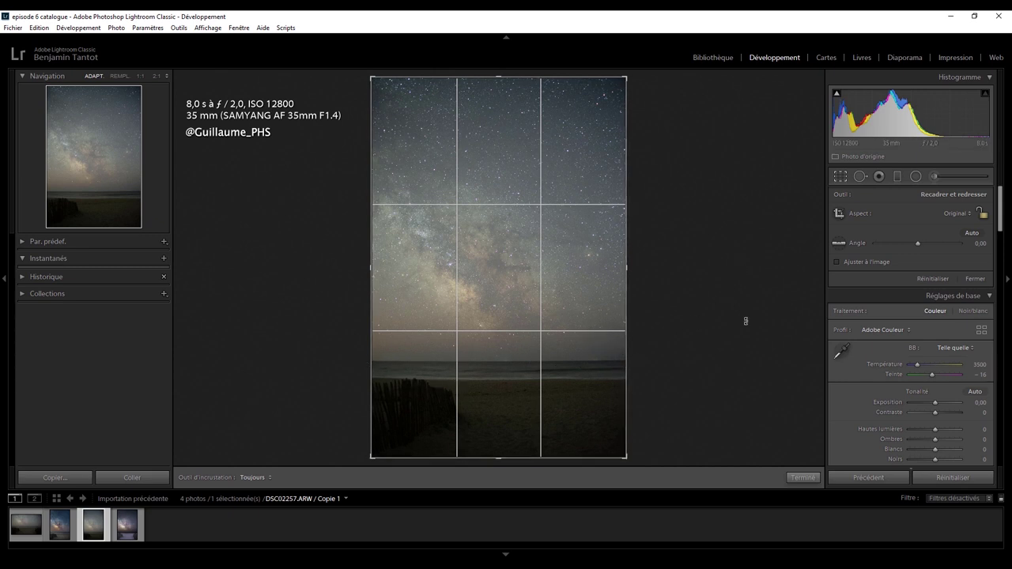
{"action": "left_click", "coordinate": [844, 178]}
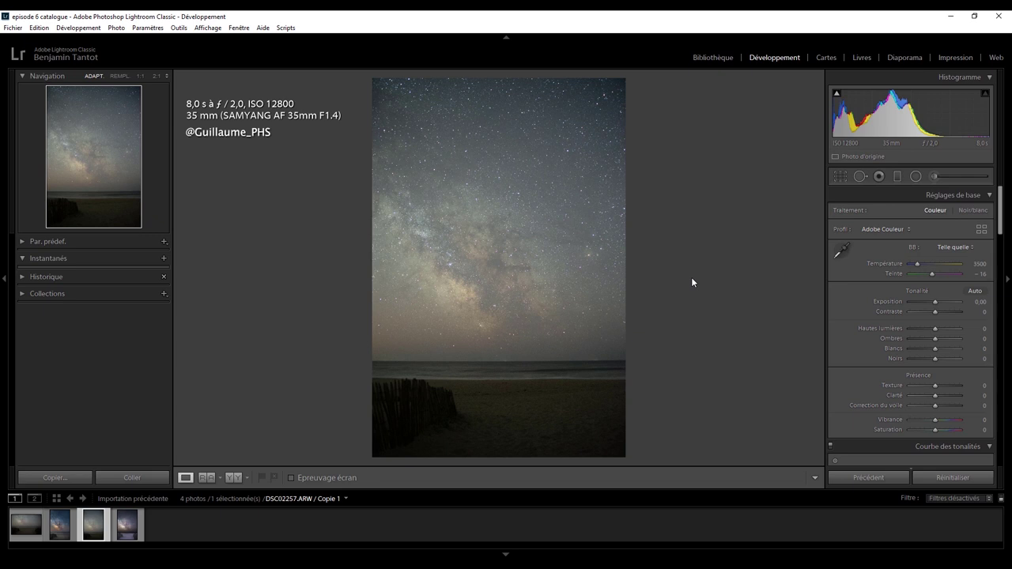
Select the edited DSC02257.ARW and toggle the Before view to compare against the original.
{"action": "key", "text": "Left"}
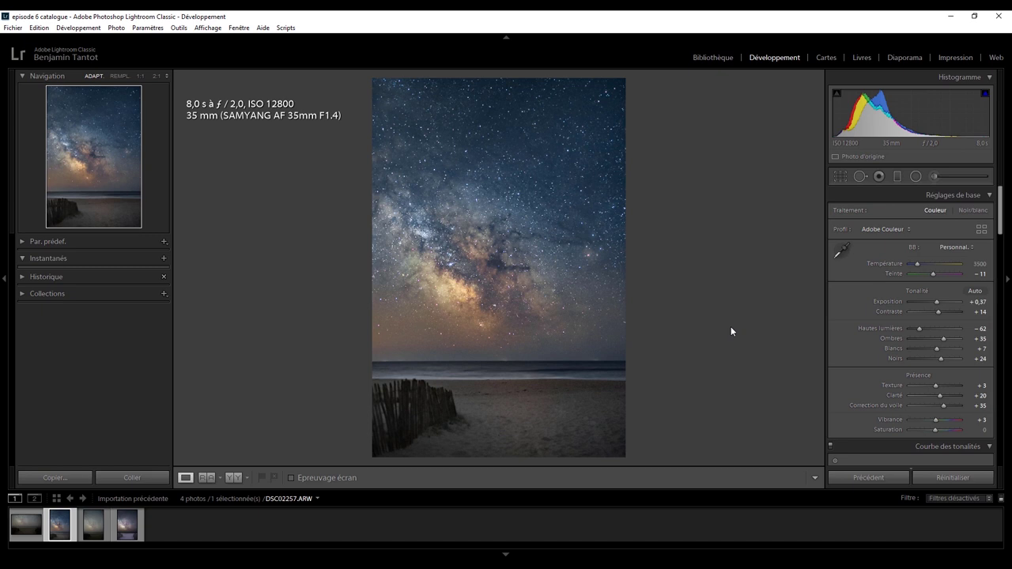
{"action": "key", "text": "backslash"}
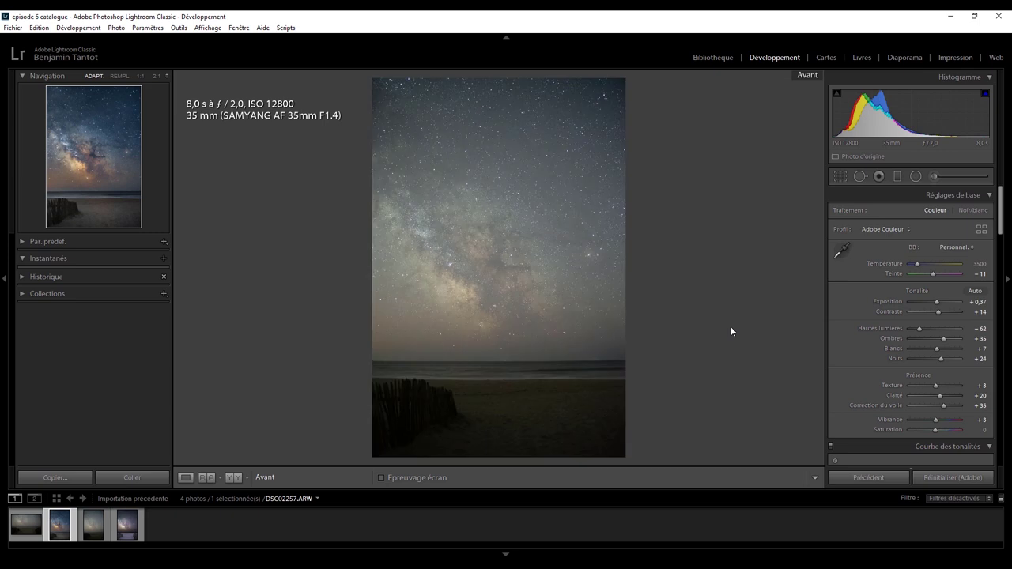
{"action": "key", "text": "backslash"}
{"action": "key", "text": "backslash"}
{"action": "key", "text": "backslash"}
{"action": "left_click_drag", "start_coordinate": [1006, 220], "coordinate": [1008, 331]}
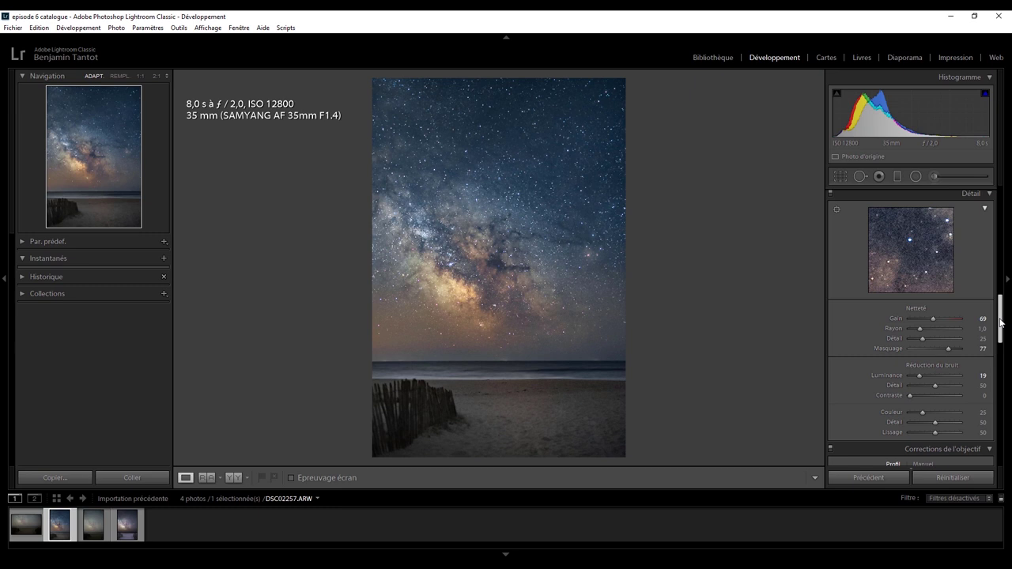
Review the Detail, Calibration and HSL/Color panels, showing the purple hue values.
{"action": "left_click_drag", "start_coordinate": [1001, 322], "coordinate": [1002, 431]}
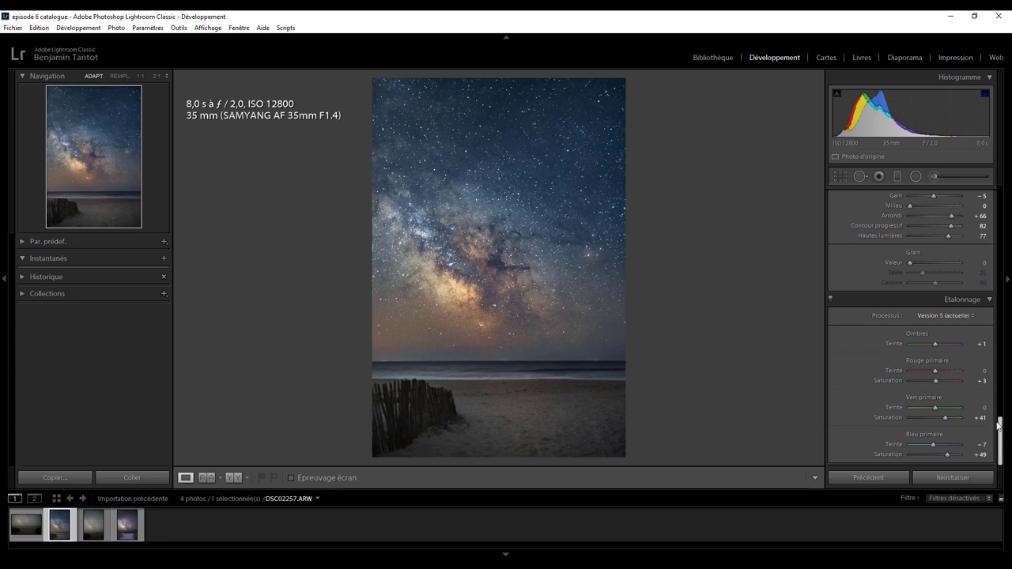
{"action": "scroll", "coordinate": [1002, 419], "scroll_direction": "up", "scroll_amount": 1}
{"action": "left_click_drag", "start_coordinate": [1001, 419], "coordinate": [1009, 259]}
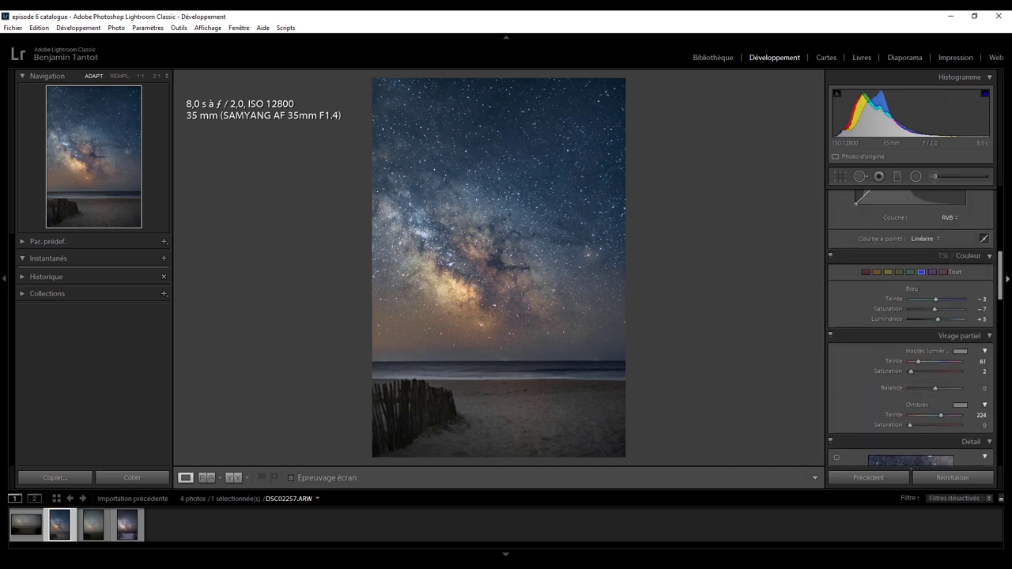
{"action": "left_click", "coordinate": [932, 272]}
Show the magenta HSL values and put the Milky Way edit beside its reference.
{"action": "left_click", "coordinate": [945, 272]}
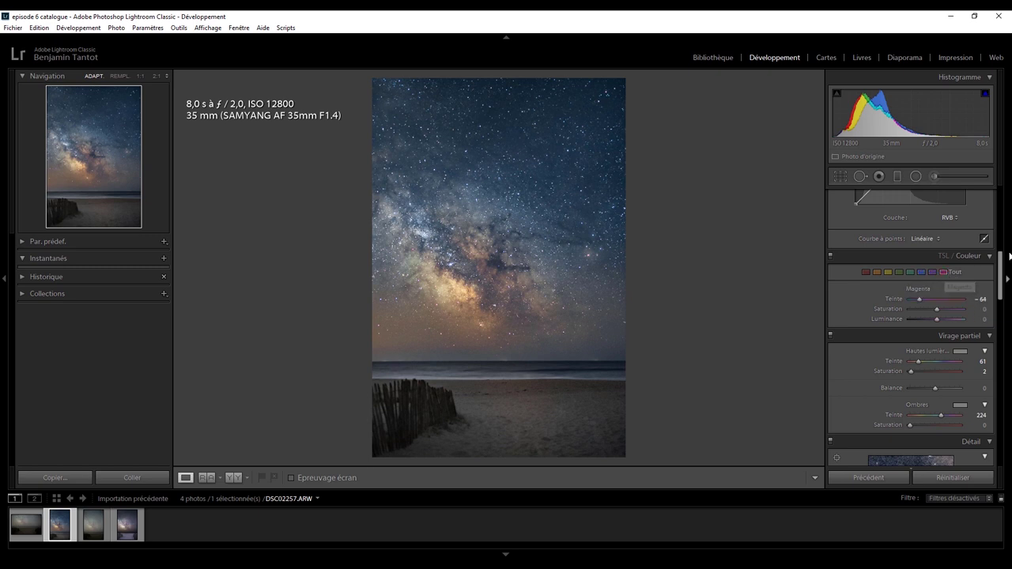
{"action": "scroll", "coordinate": [870, 253], "scroll_direction": "up", "scroll_amount": 10}
{"action": "key", "text": "shift+r"}
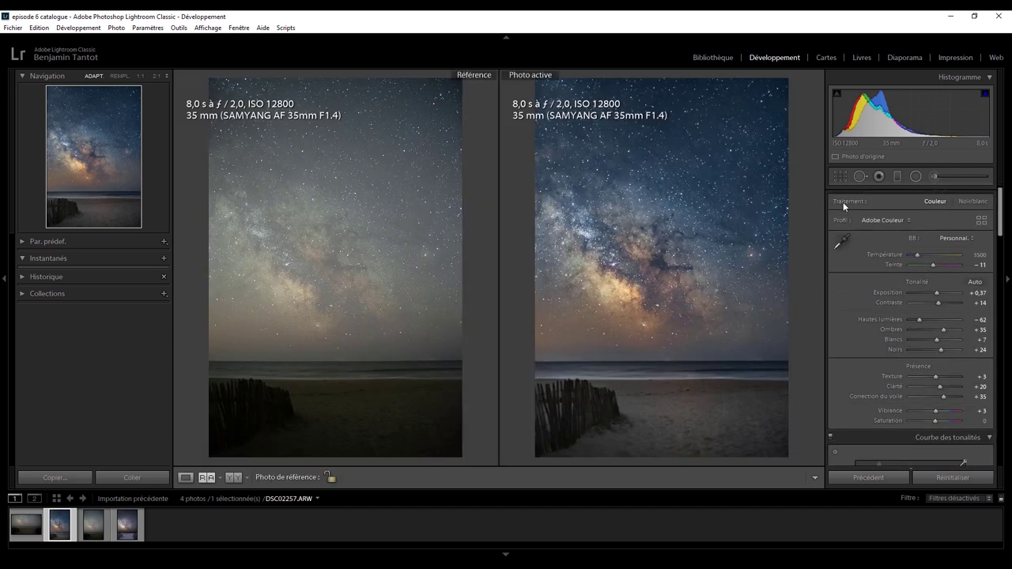
Inspect each radial and gradient mask on the core, horizon, sand and sky.
{"action": "left_click", "coordinate": [917, 177]}
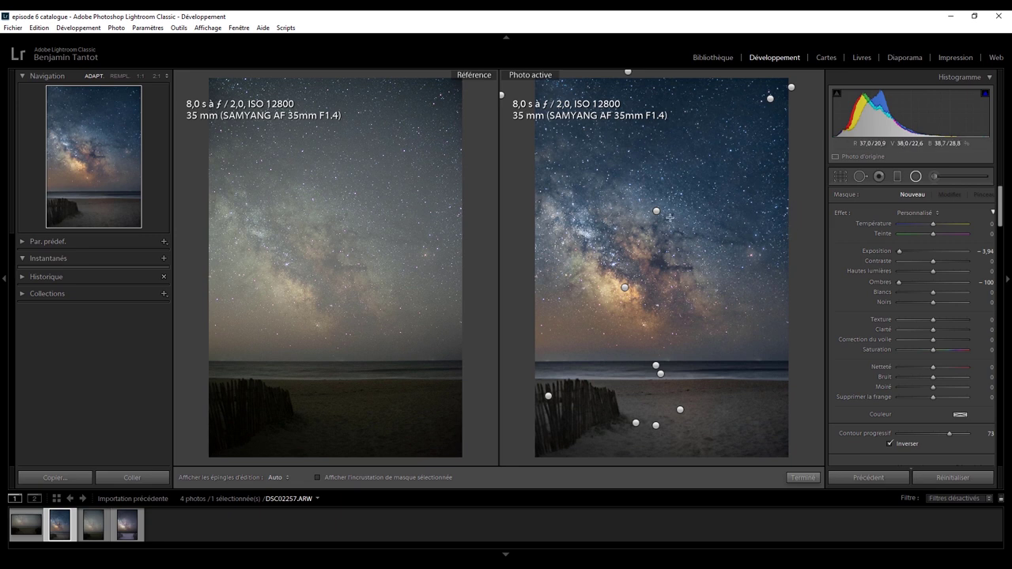
{"action": "left_click", "coordinate": [624, 288]}
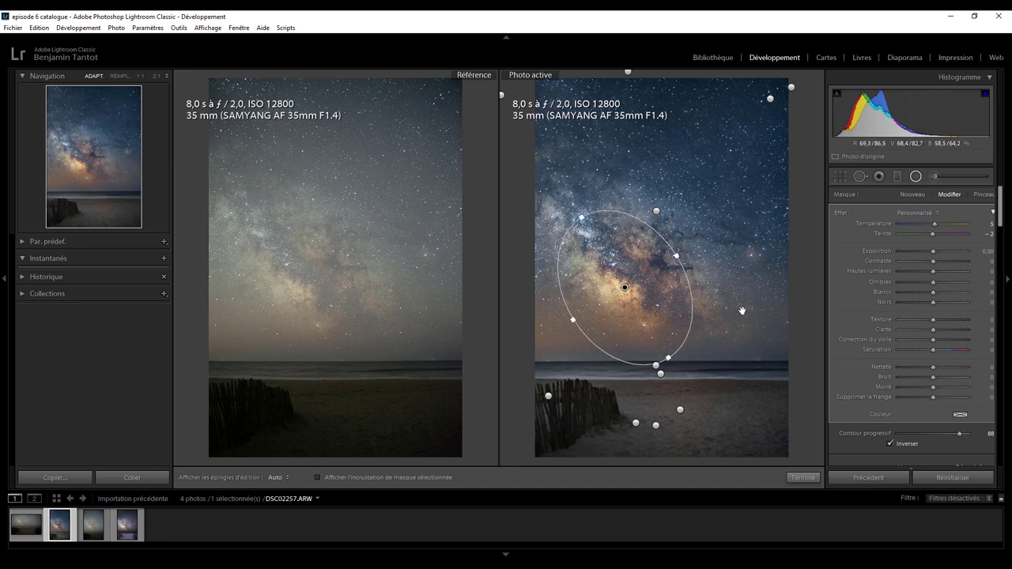
{"action": "left_click", "coordinate": [661, 375]}
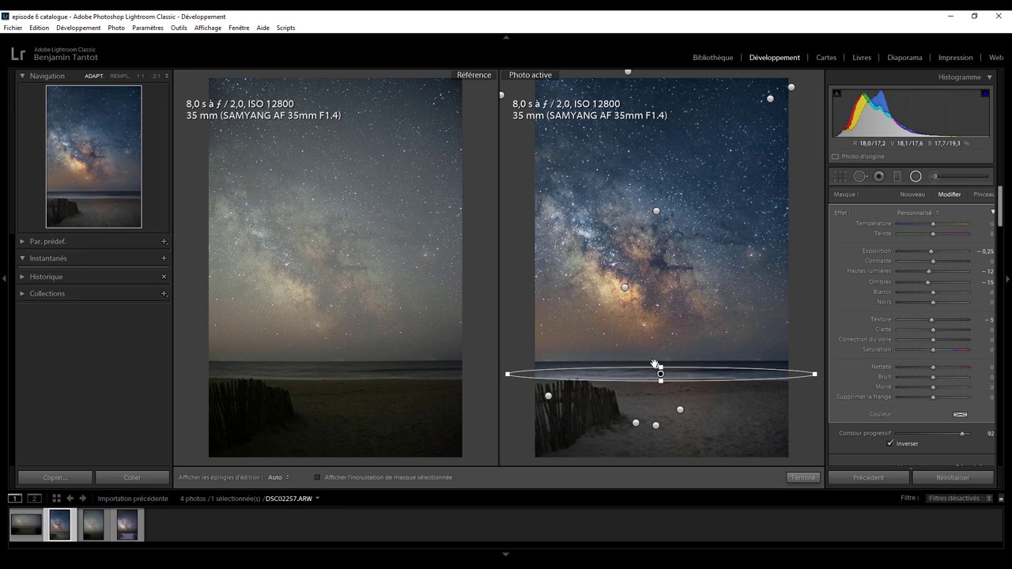
{"action": "left_click", "coordinate": [656, 365]}
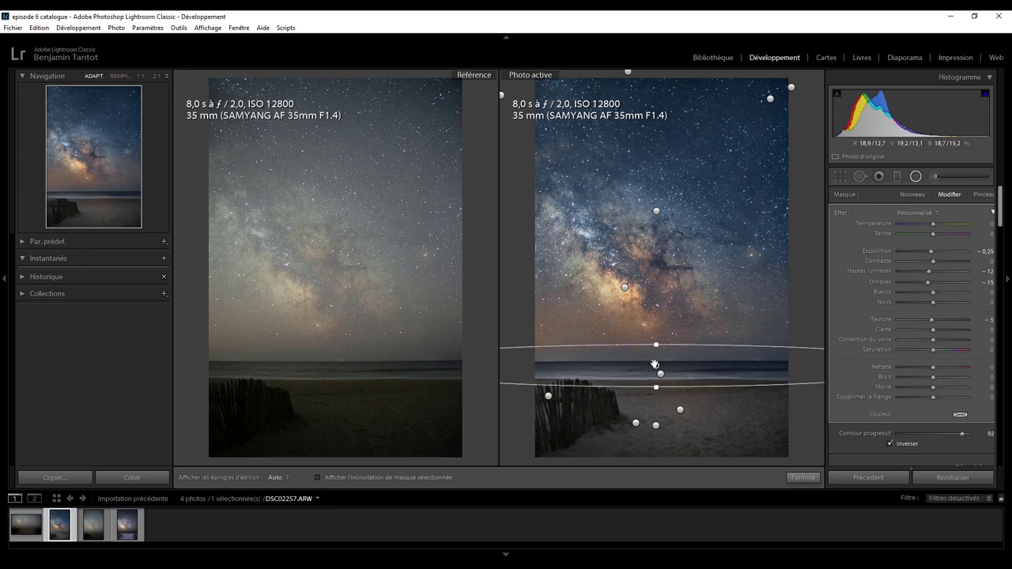
{"action": "left_click", "coordinate": [680, 411]}
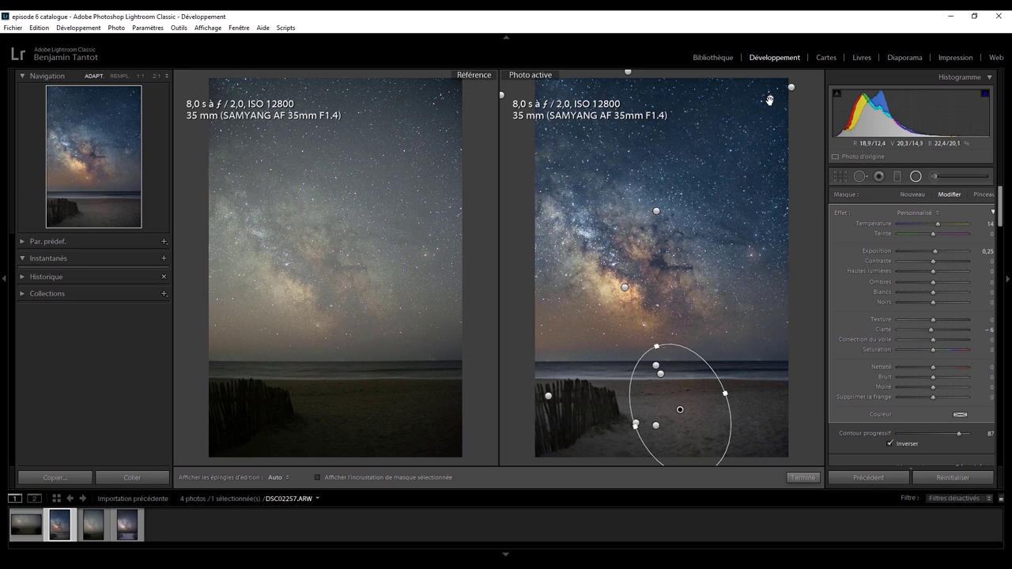
{"action": "left_click", "coordinate": [770, 98]}
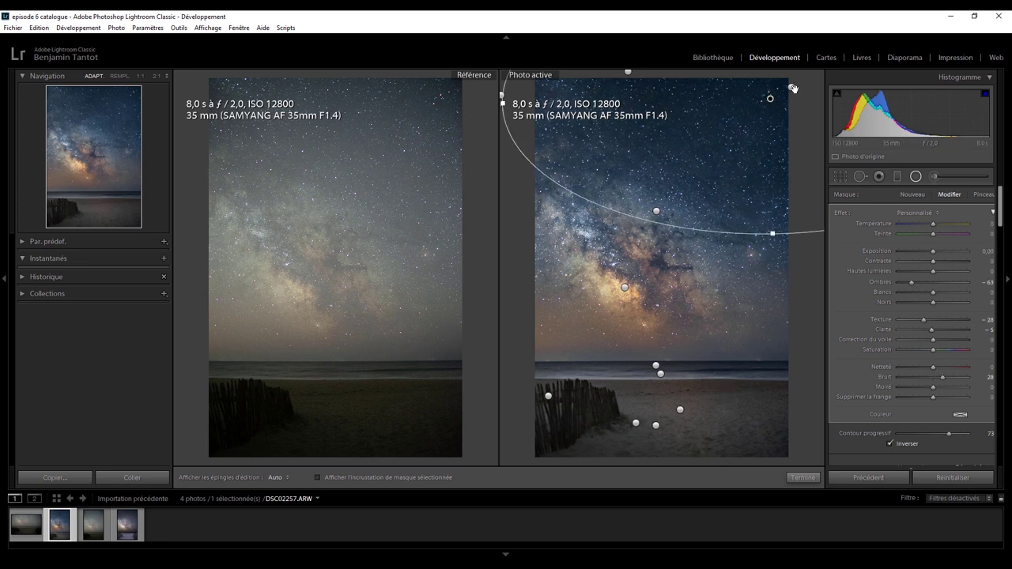
{"action": "left_click", "coordinate": [793, 88]}
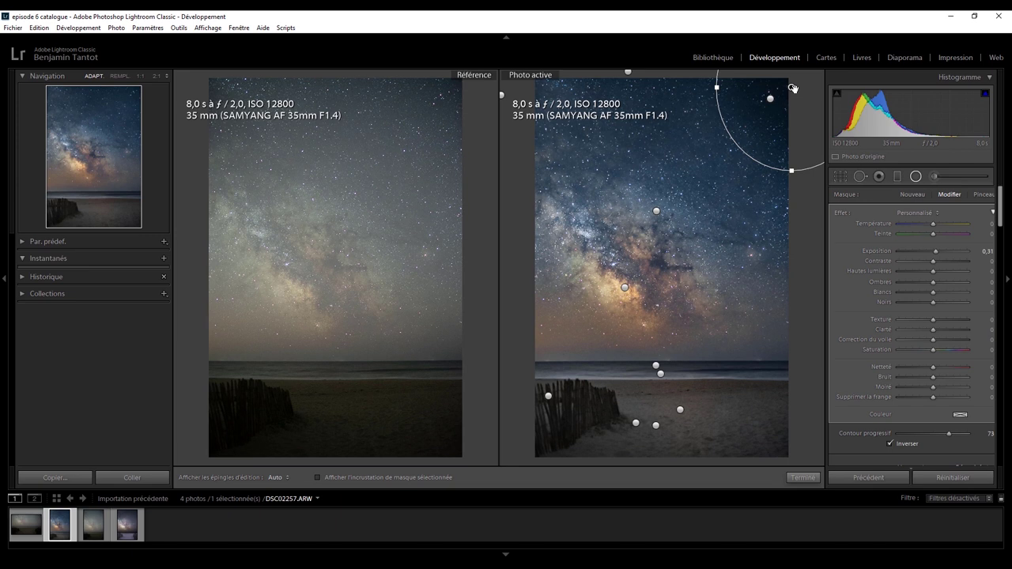
{"action": "left_click", "coordinate": [626, 72]}
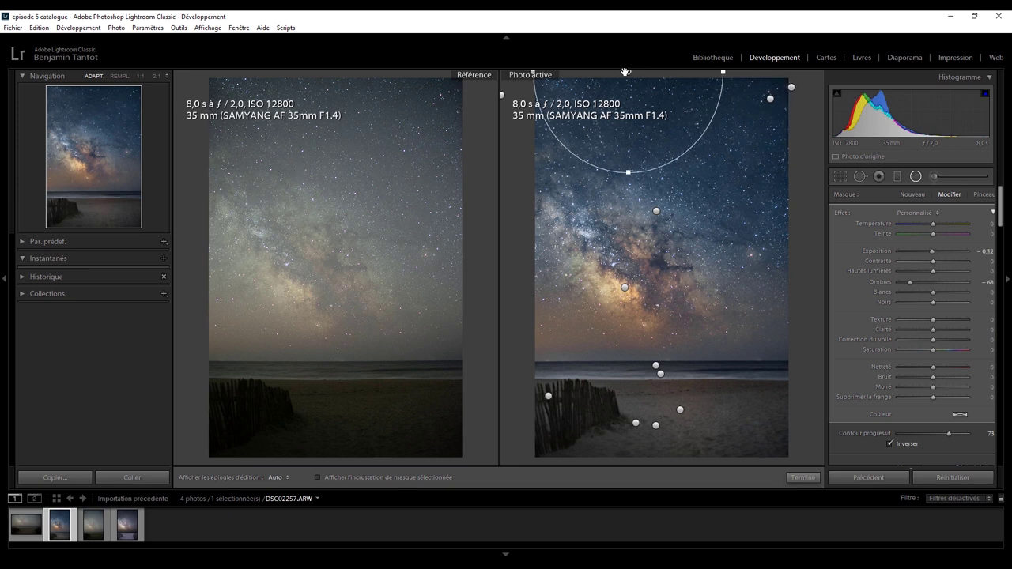
{"action": "left_click", "coordinate": [915, 176]}
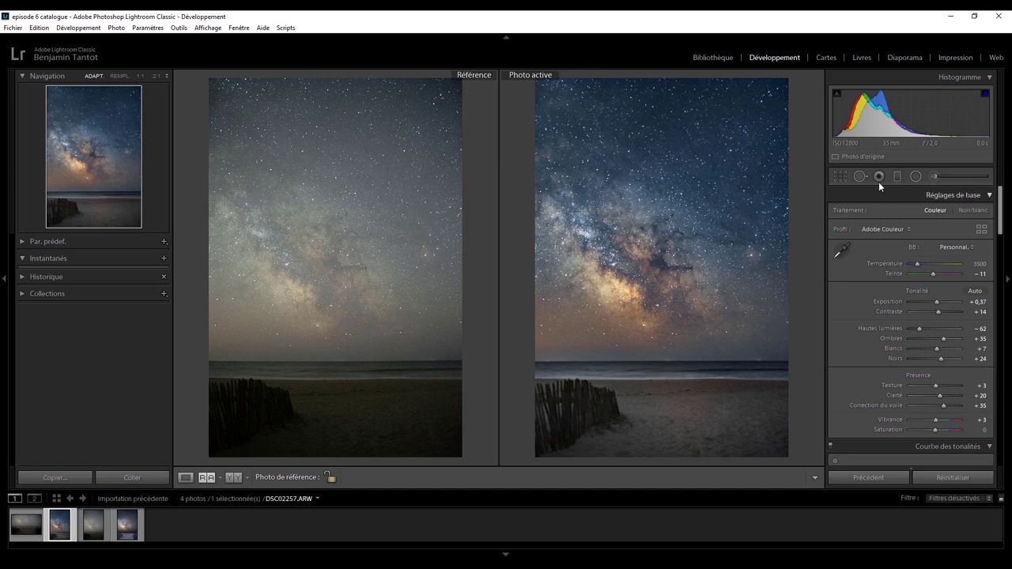
Toggle the before/after view, then make voie lactée barriere 2.jpg the active photo.
{"action": "key", "text": "backslash"}
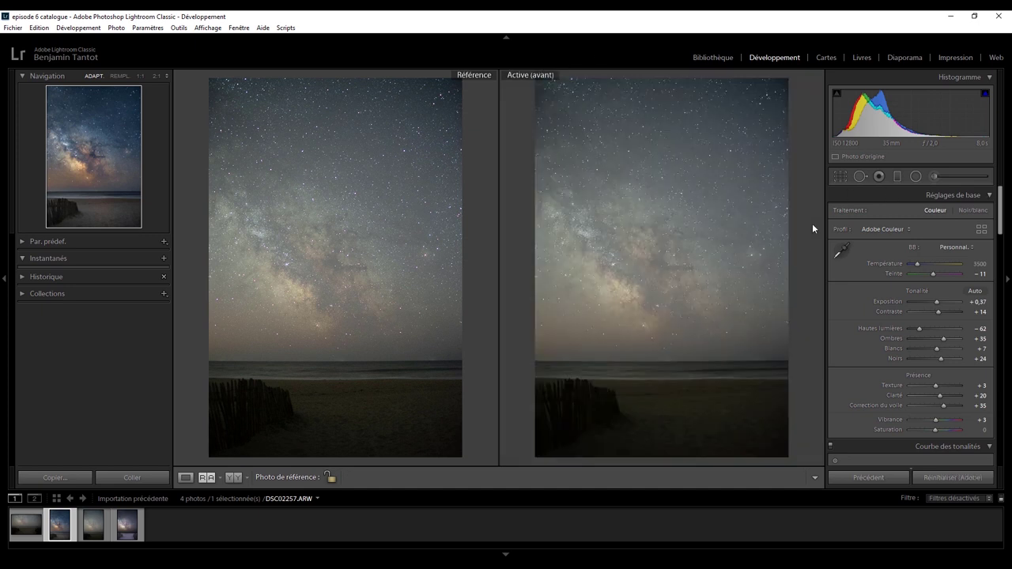
{"action": "key", "text": "backslash"}
{"action": "key", "text": "backslash"}
{"action": "key", "text": "backslash"}
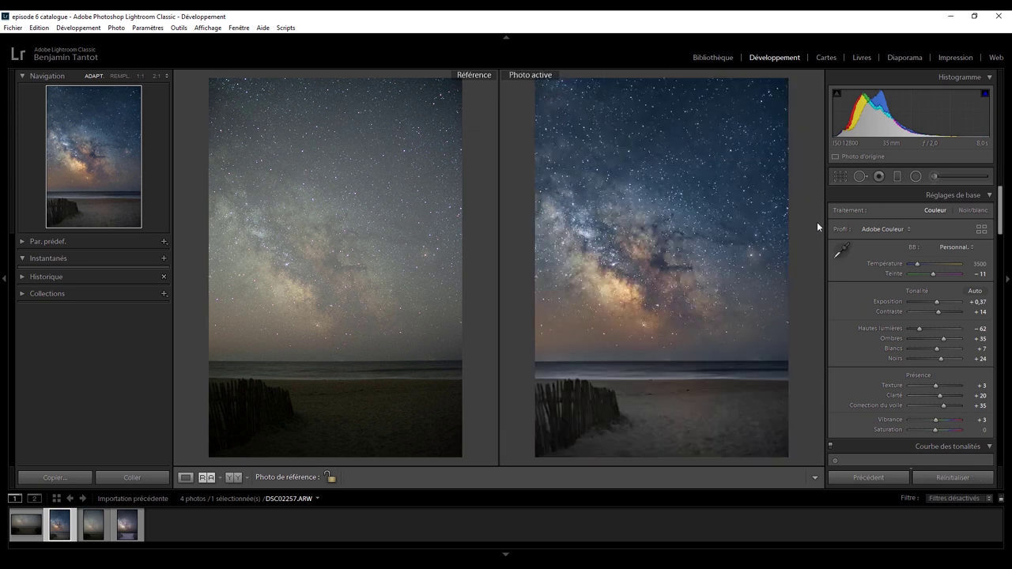
{"action": "key", "text": "Right"}
{"action": "key", "text": "Right"}
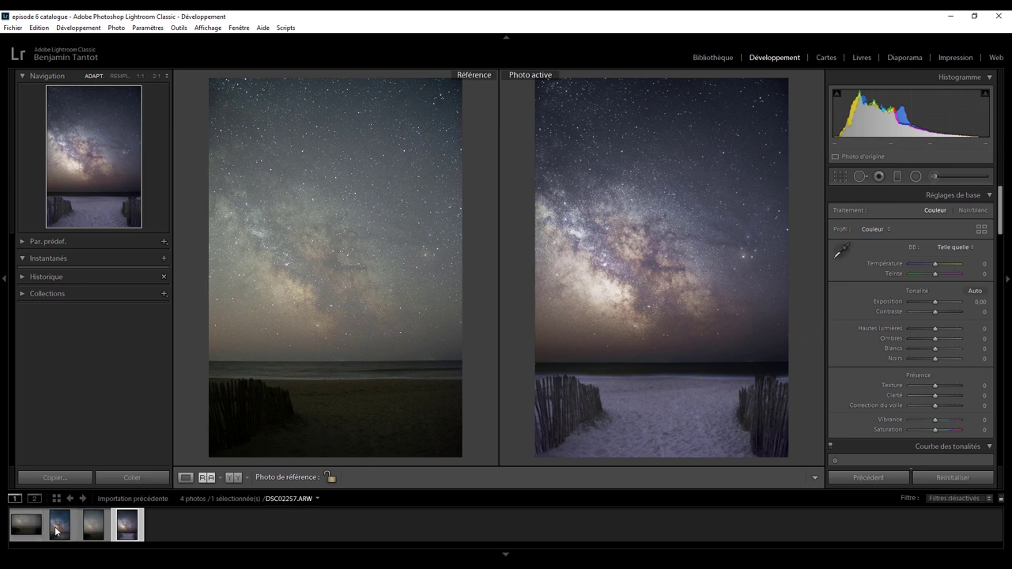
Set the edited DSC02257.ARW as the reference photo and briefly check the Affichage menu.
{"action": "left_click_drag", "start_coordinate": [55, 526], "coordinate": [405, 410]}
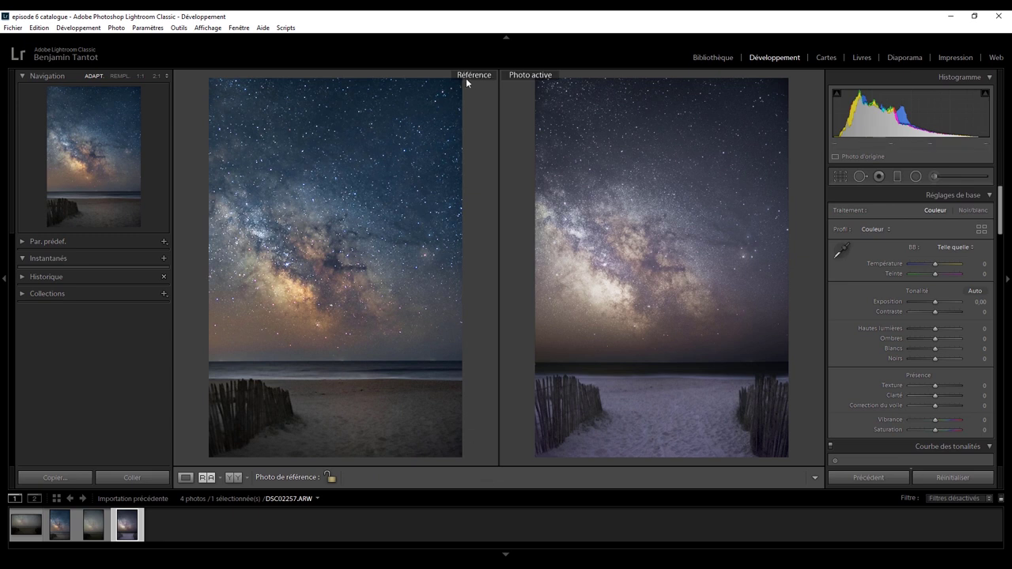
{"action": "left_click", "coordinate": [212, 29]}
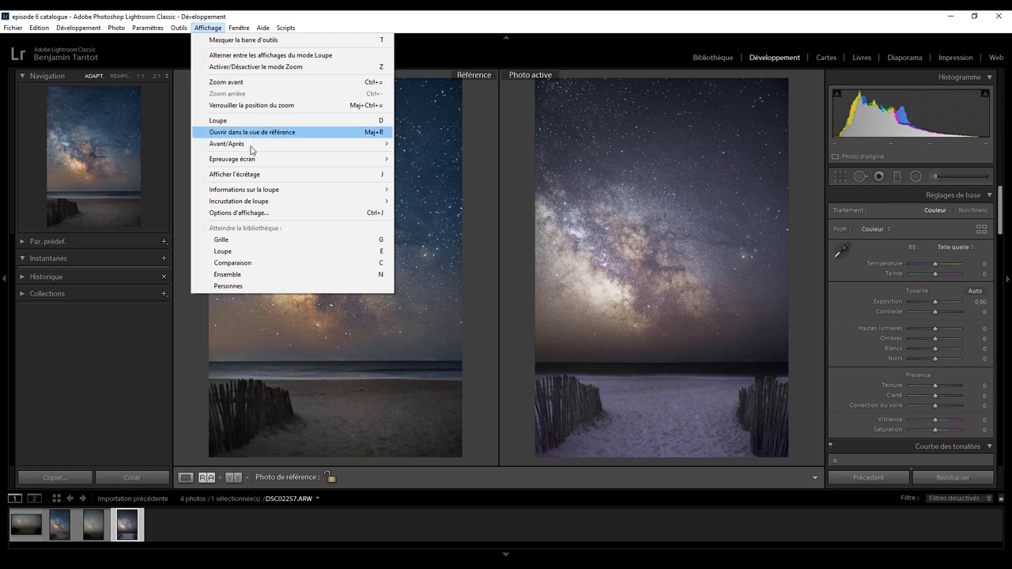
{"action": "left_click", "coordinate": [249, 133]}
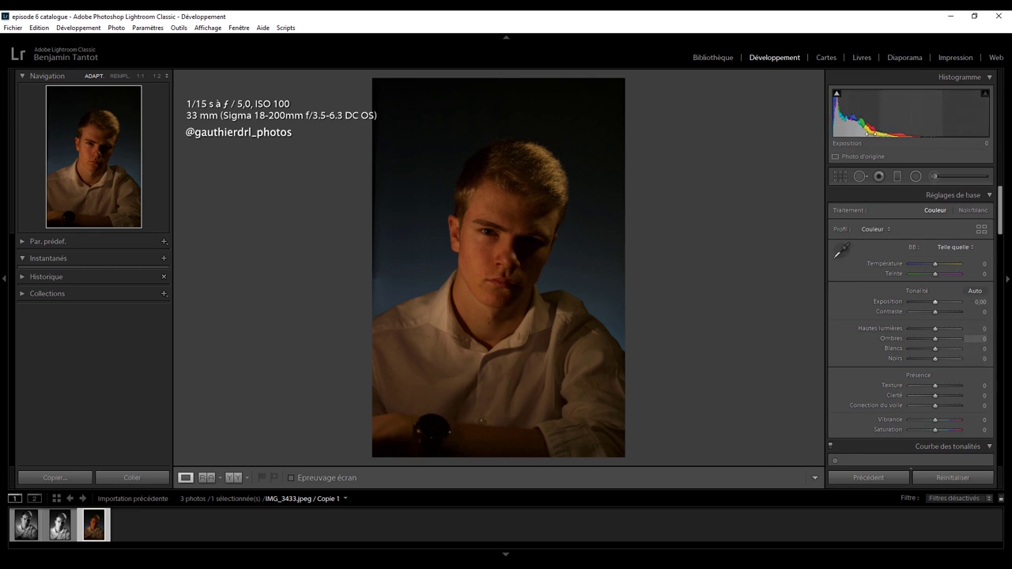
Show the portrait's shadow clipping, then move to the black-and-white IMG_3433.jpeg version.
{"action": "left_click", "coordinate": [836, 93]}
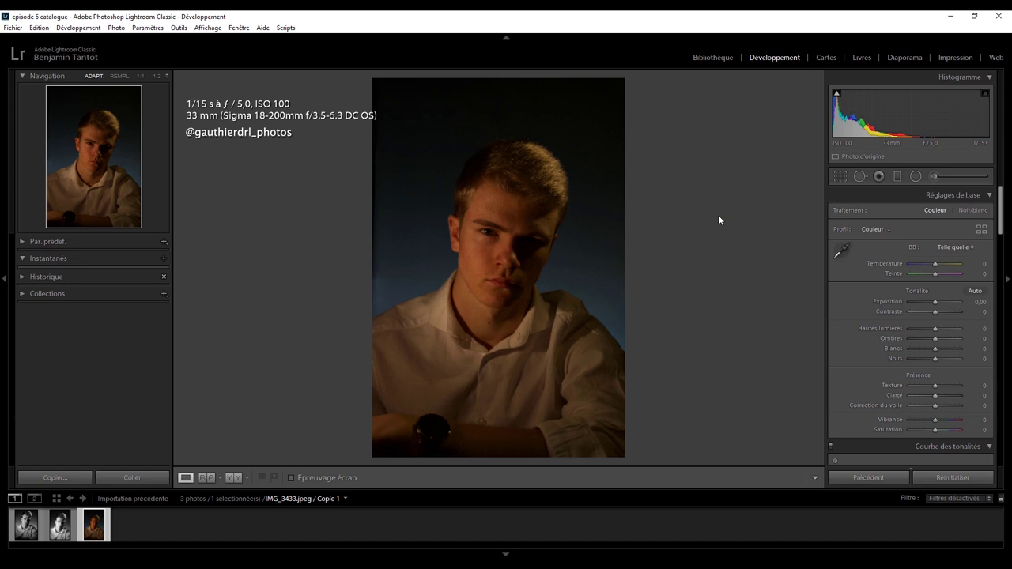
{"action": "key", "text": "Left"}
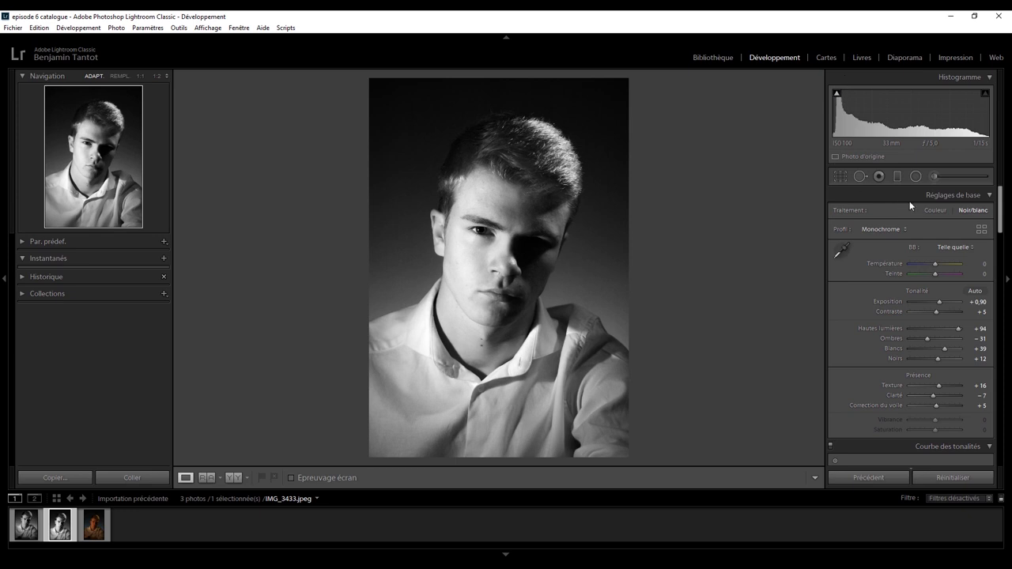
{"action": "left_click_drag", "start_coordinate": [1001, 213], "coordinate": [1002, 222]}
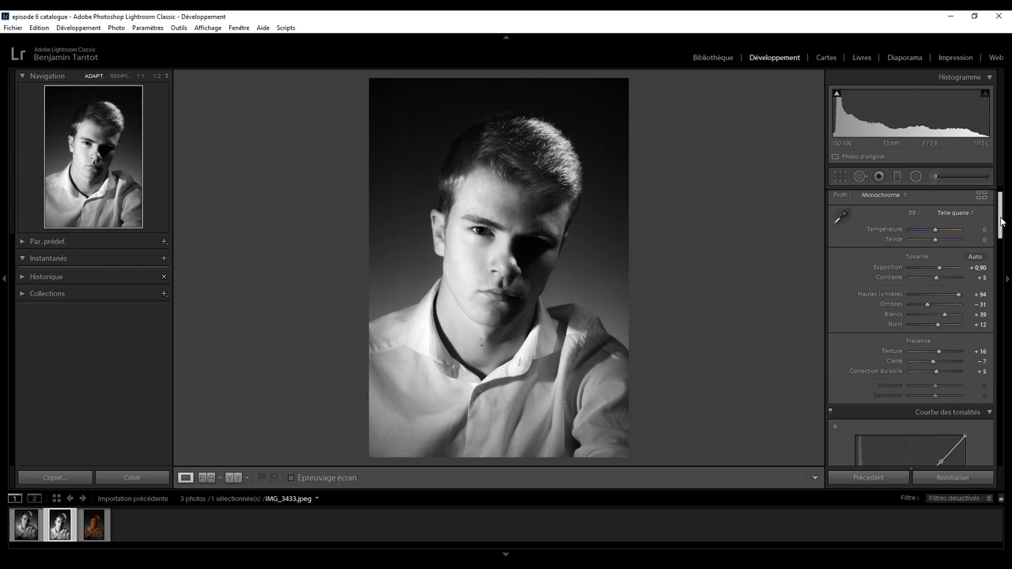
{"action": "left_click_drag", "start_coordinate": [1002, 222], "coordinate": [1006, 327]}
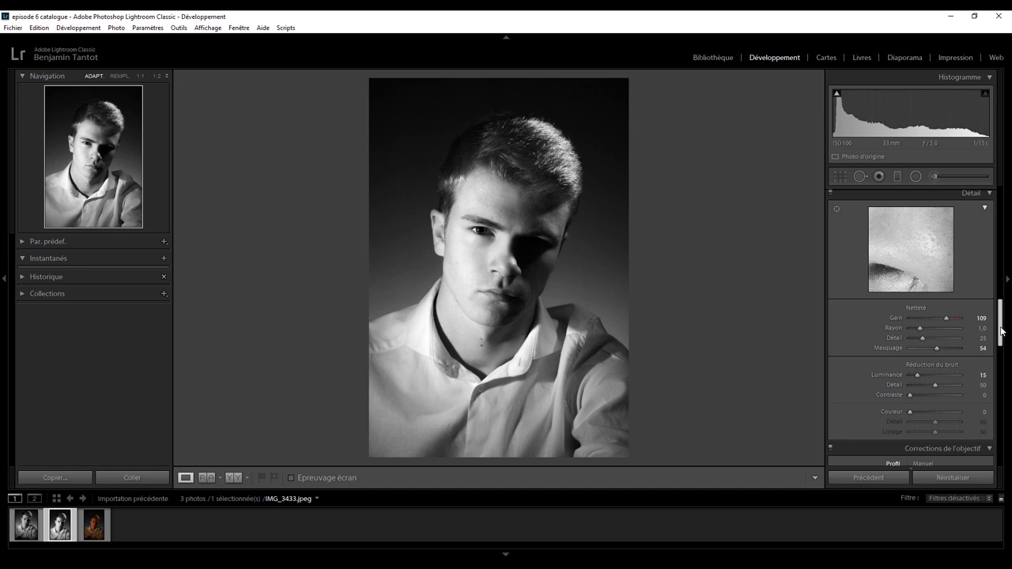
{"action": "left_click_drag", "start_coordinate": [1002, 330], "coordinate": [1005, 439]}
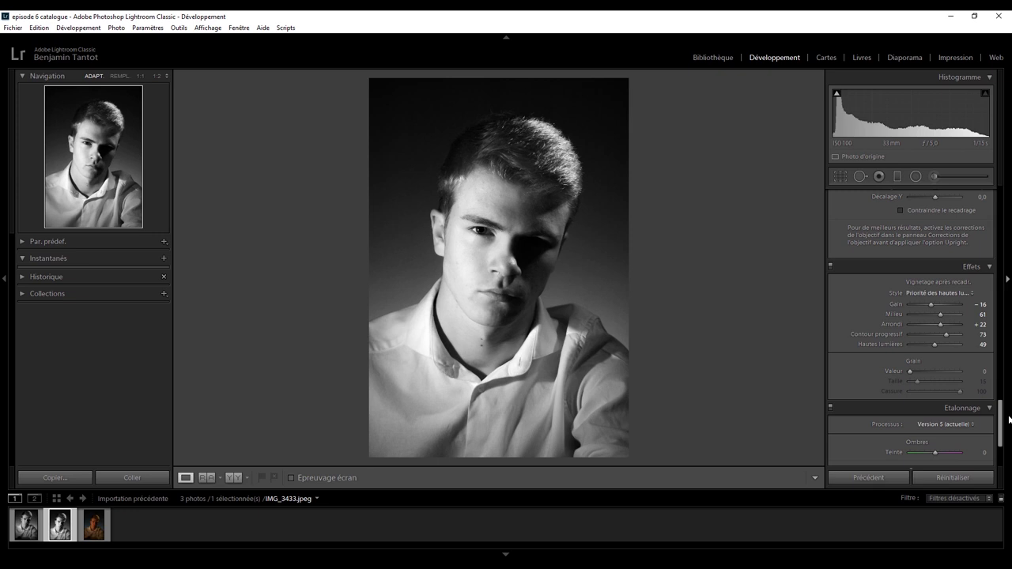
{"action": "left_click_drag", "start_coordinate": [1001, 419], "coordinate": [1001, 208]}
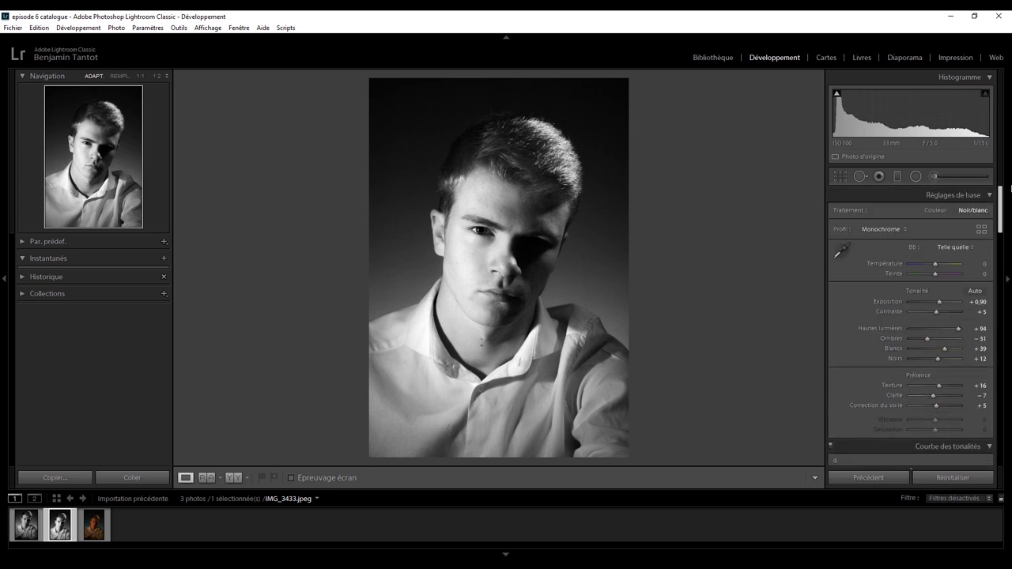
{"action": "left_click", "coordinate": [916, 177]}
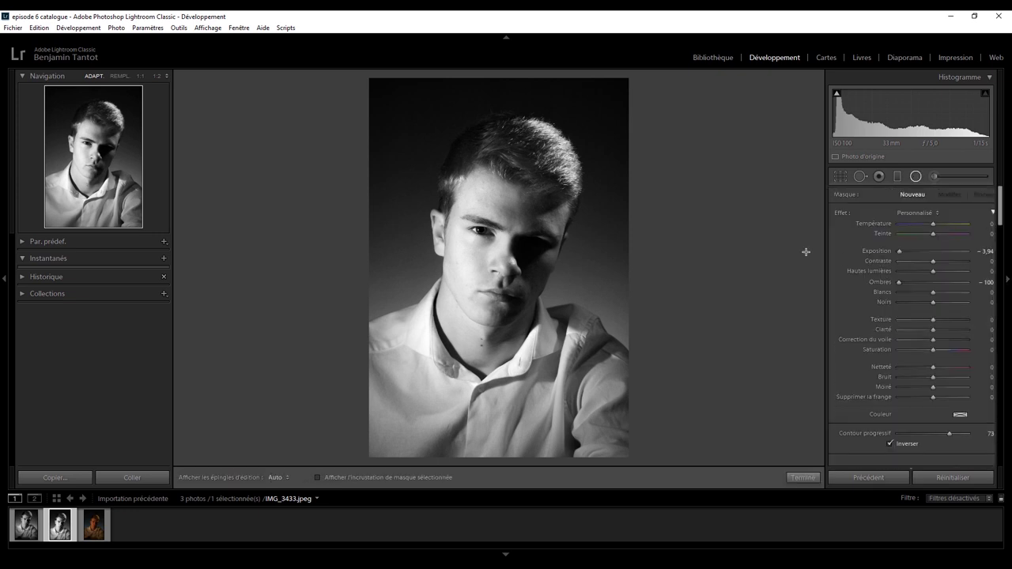
{"action": "left_click", "coordinate": [550, 159]}
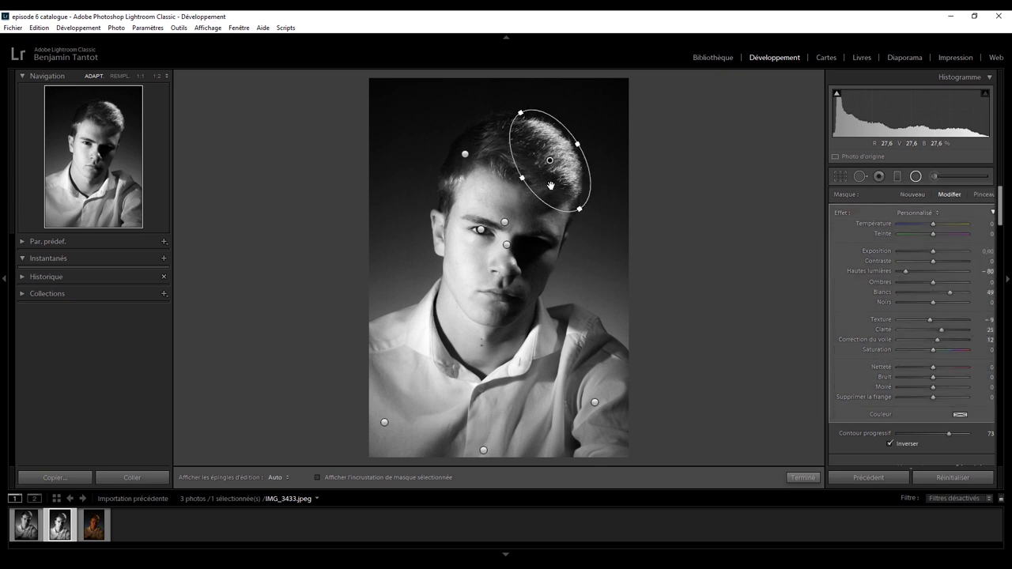
{"action": "left_click", "coordinate": [481, 231]}
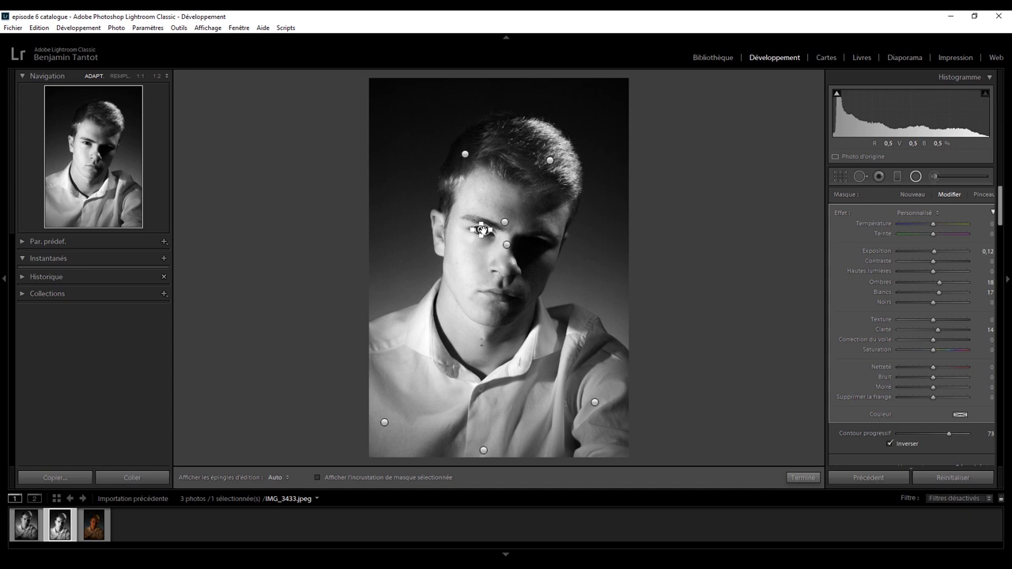
{"action": "left_click", "coordinate": [507, 244]}
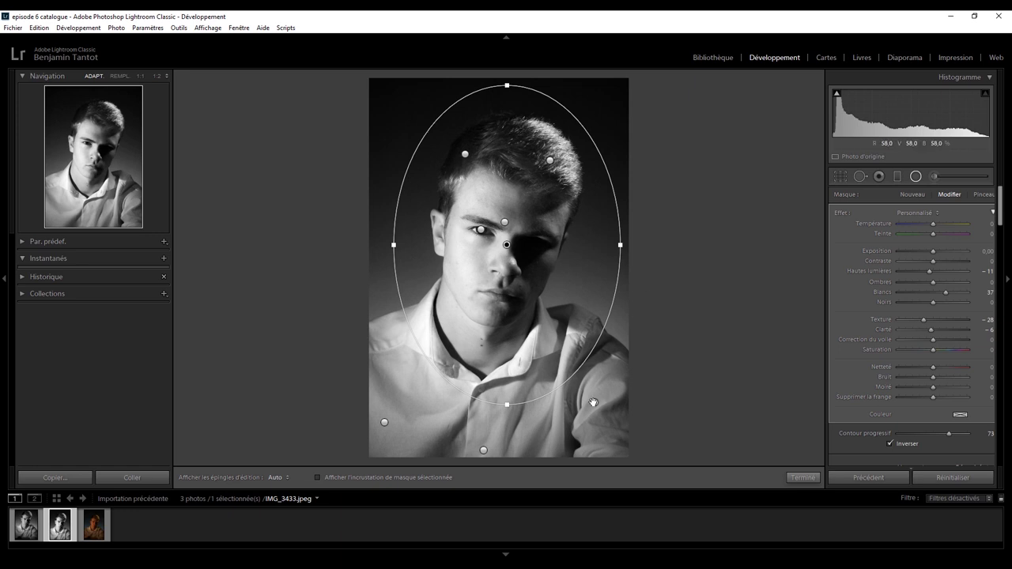
{"action": "left_click", "coordinate": [594, 402]}
{"action": "left_click", "coordinate": [483, 450]}
{"action": "left_click", "coordinate": [383, 423]}
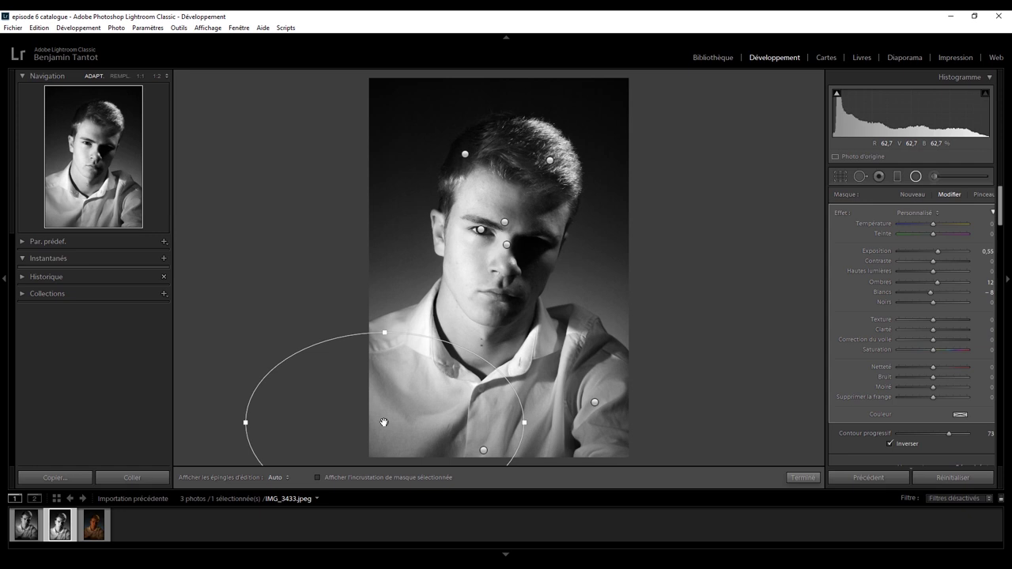
{"action": "left_click", "coordinate": [916, 176]}
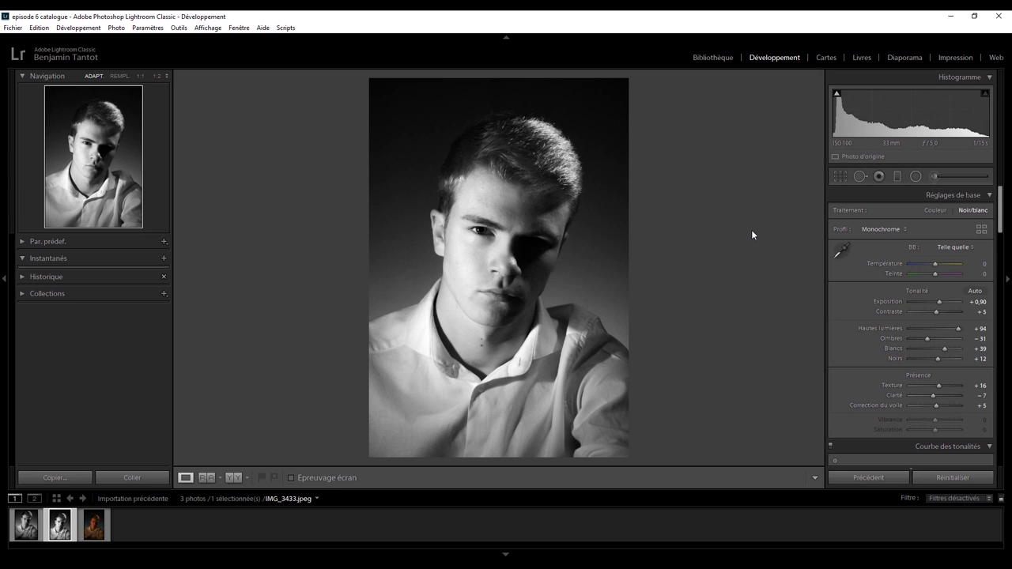
Check the portrait's crop framing, return to Reference view, and select IMG_3433(1).jpeg.
{"action": "left_click", "coordinate": [839, 176]}
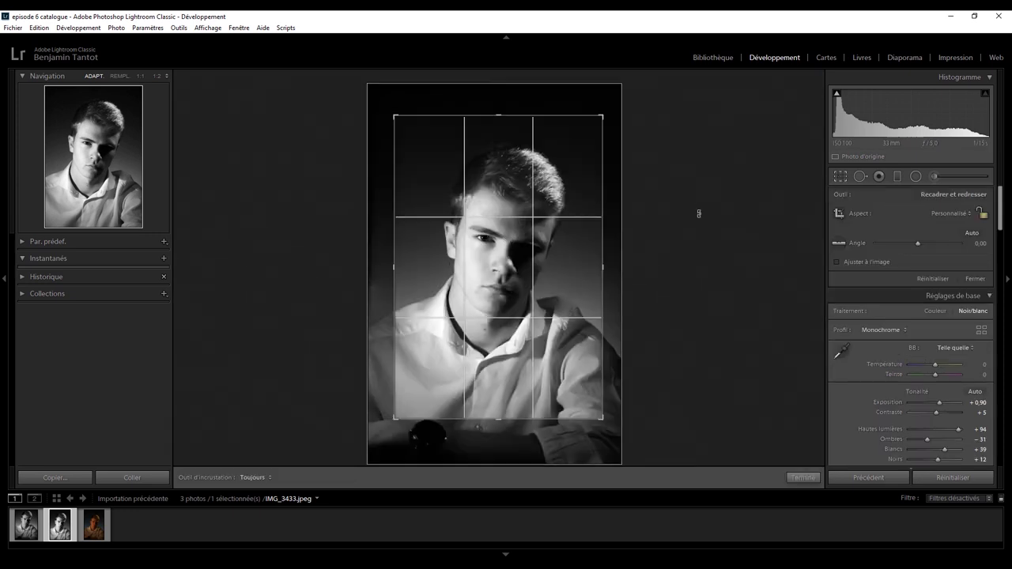
{"action": "key", "text": "shift+r"}
{"action": "left_click", "coordinate": [840, 175]}
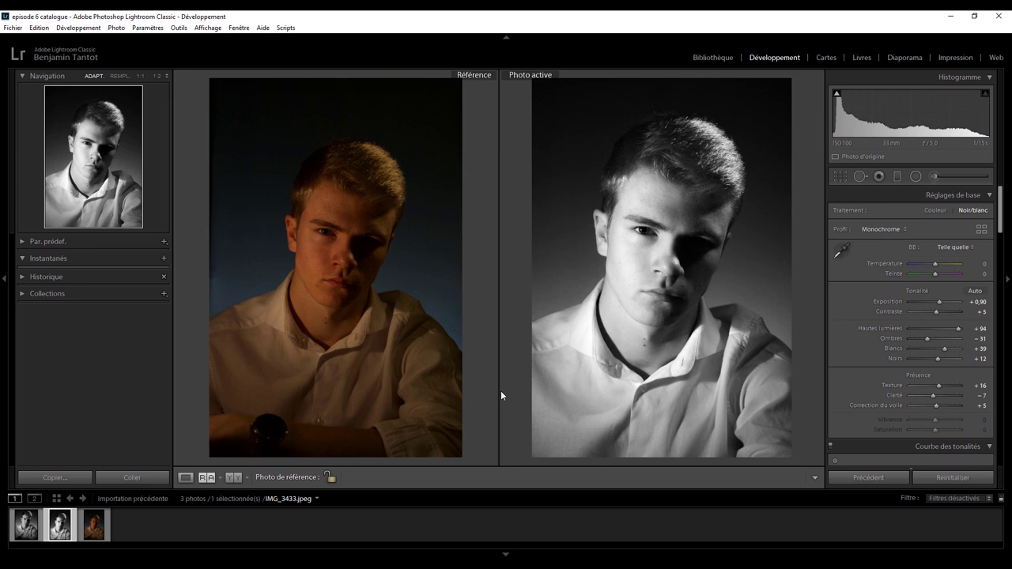
{"action": "key", "text": "Left"}
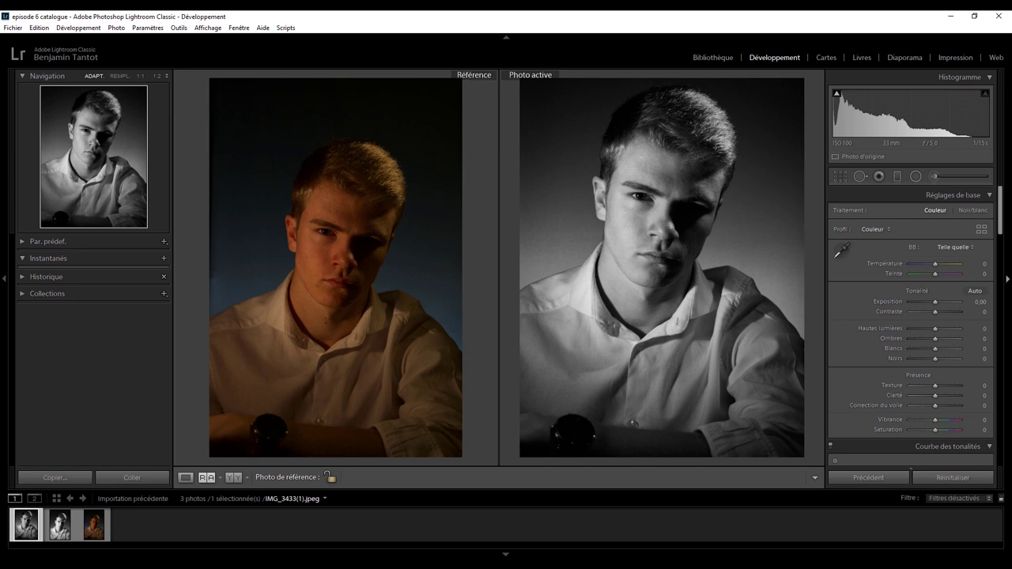
Zoom in on the portrait's face and ear, zoom back out, and make the black-and-white photo the reference.
{"action": "left_click", "coordinate": [557, 254]}
{"action": "left_click_drag", "start_coordinate": [571, 226], "coordinate": [700, 330]}
{"action": "mouse_move", "coordinate": [741, 286]}
{"action": "left_mouse_down"}
{"action": "mouse_move", "coordinate": [629, 269]}
{"action": "mouse_move", "coordinate": [709, 283]}
{"action": "mouse_move", "coordinate": [675, 242]}
{"action": "mouse_move", "coordinate": [646, 231]}
{"action": "mouse_move", "coordinate": [762, 369]}
{"action": "left_mouse_up"}
{"action": "left_click", "coordinate": [660, 308]}
{"action": "mouse_move", "coordinate": [68, 532]}
{"action": "left_mouse_down"}
{"action": "mouse_move", "coordinate": [269, 372]}
{"action": "mouse_move", "coordinate": [388, 395]}
{"action": "left_mouse_up"}
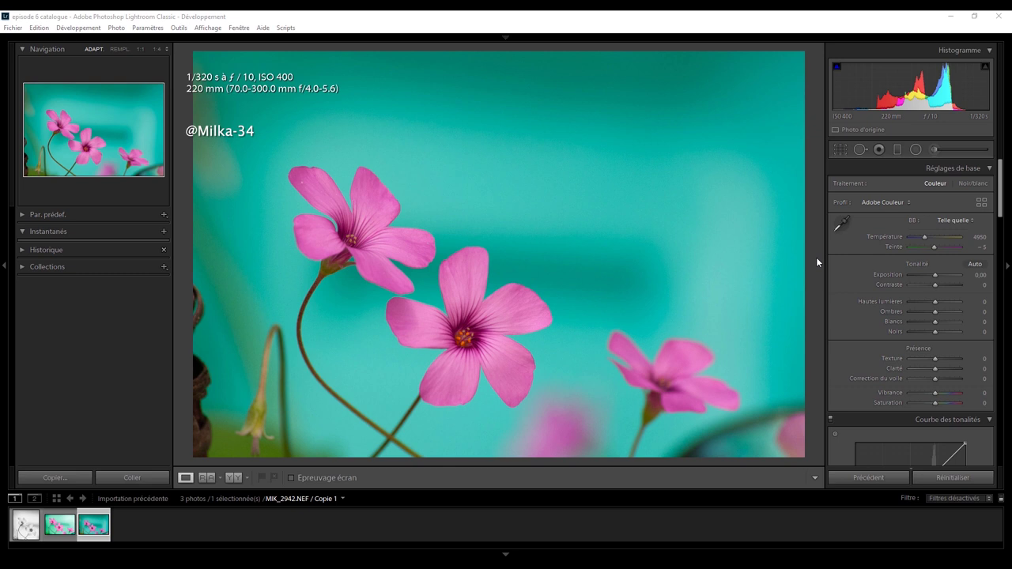
{"action": "left_click", "coordinate": [162, 52]}
{"action": "left_click", "coordinate": [165, 49]}
{"action": "left_click", "coordinate": [144, 109]}
{"action": "left_click", "coordinate": [166, 49]}
{"action": "left_click", "coordinate": [132, 122]}
{"action": "left_click", "coordinate": [11, 52]}
{"action": "mouse_move", "coordinate": [495, 311]}
{"action": "left_mouse_down"}
{"action": "mouse_move", "coordinate": [523, 186]}
{"action": "mouse_move", "coordinate": [583, 280]}
{"action": "left_mouse_up"}
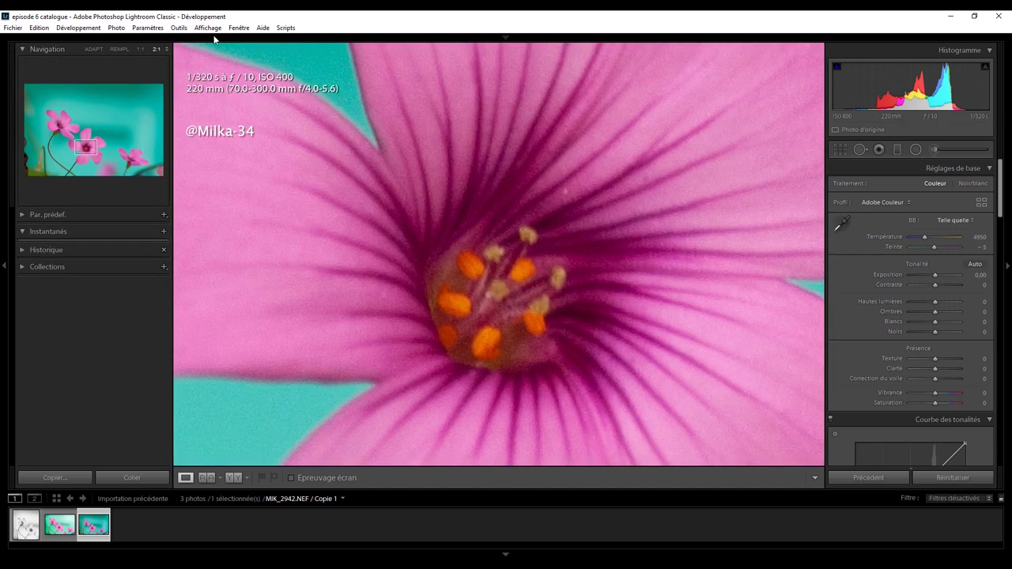
{"action": "left_click", "coordinate": [166, 49]}
{"action": "left_click", "coordinate": [134, 107]}
{"action": "left_click_drag", "start_coordinate": [527, 244], "coordinate": [589, 306]}
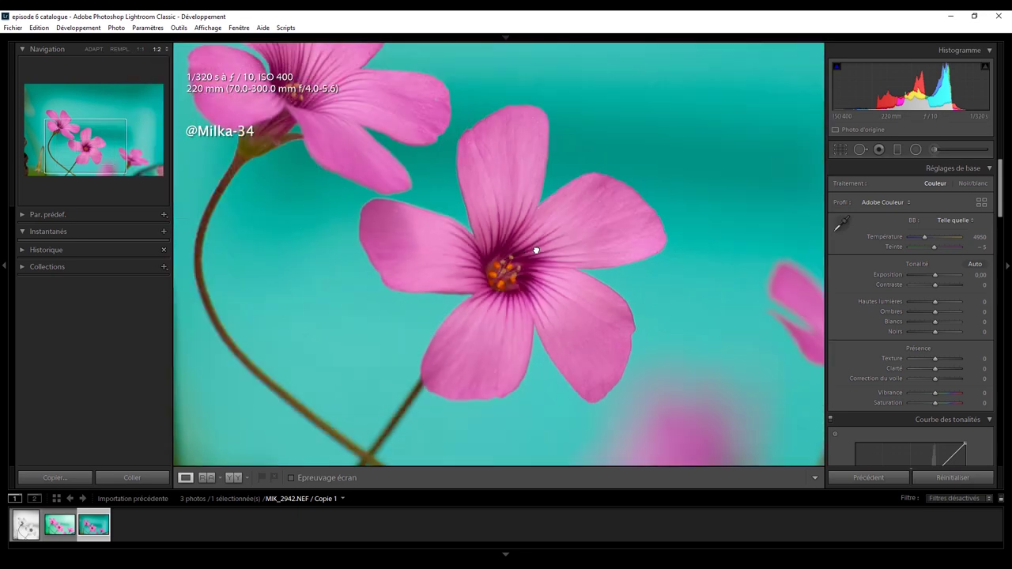
{"action": "left_click", "coordinate": [463, 185]}
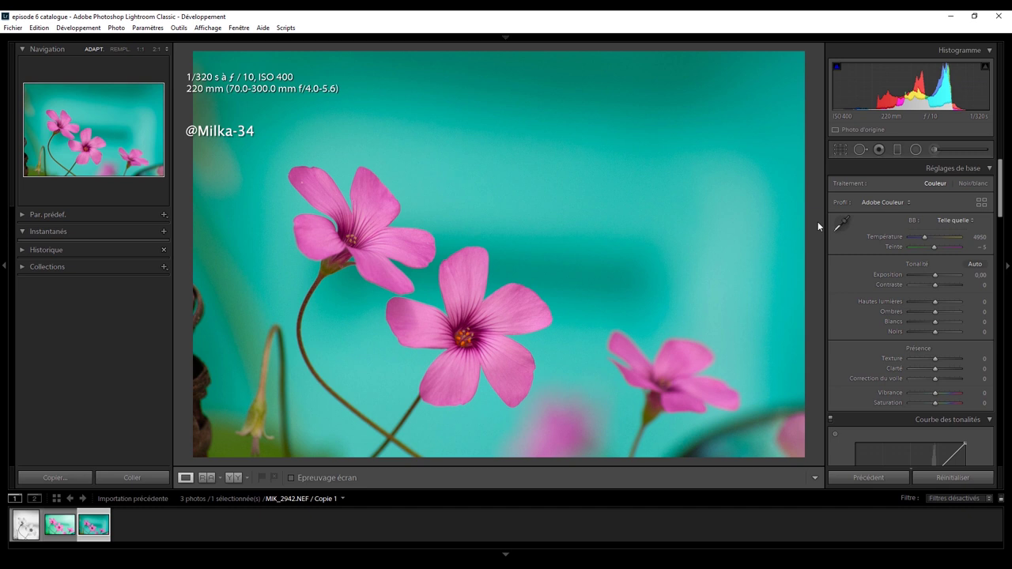
Open the edited MIK_2942.NEF and review its Develop settings, including HSL Purple and Aqua.
{"action": "left_click", "coordinate": [69, 528]}
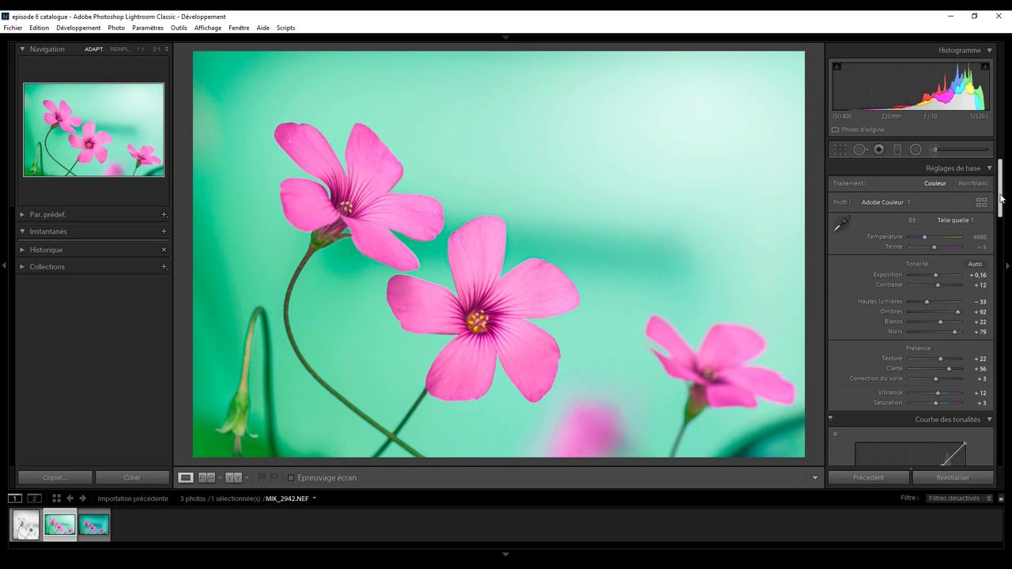
{"action": "left_click_drag", "start_coordinate": [1001, 198], "coordinate": [1005, 315]}
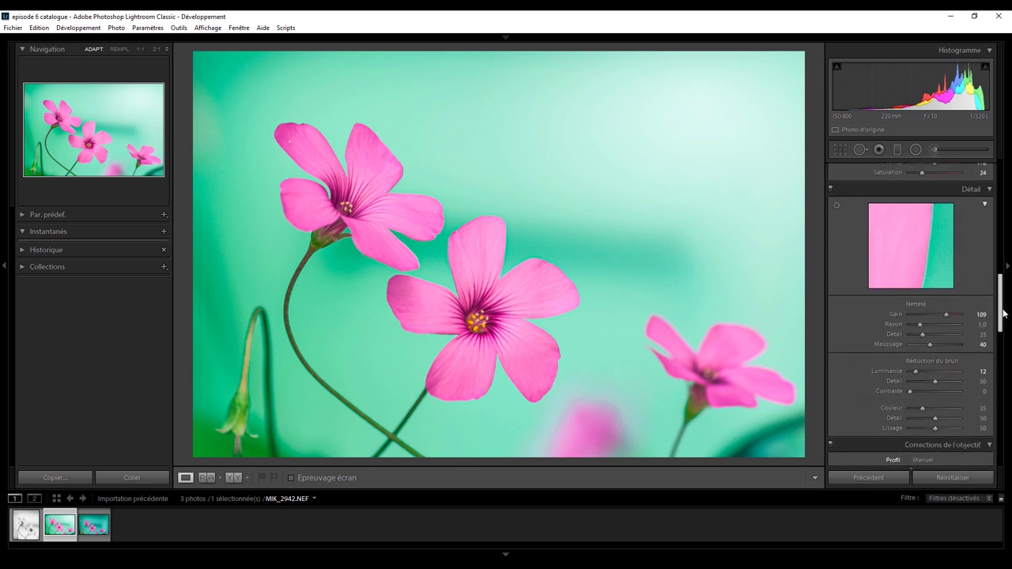
{"action": "left_click_drag", "start_coordinate": [998, 311], "coordinate": [1005, 445]}
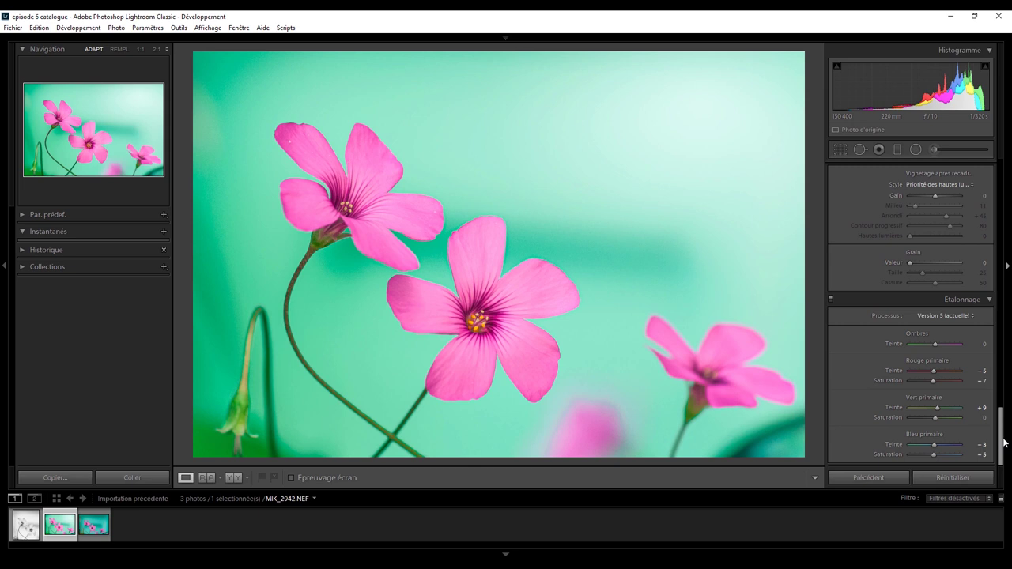
{"action": "left_click_drag", "start_coordinate": [1003, 442], "coordinate": [1000, 248]}
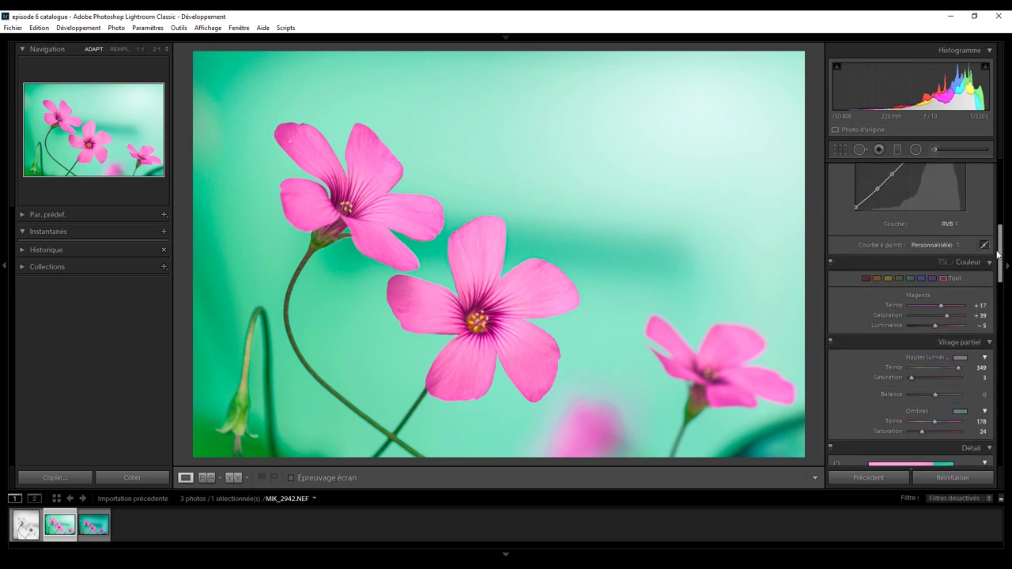
{"action": "left_click", "coordinate": [933, 279]}
{"action": "left_click", "coordinate": [910, 278]}
{"action": "left_click_drag", "start_coordinate": [1001, 266], "coordinate": [1000, 199]}
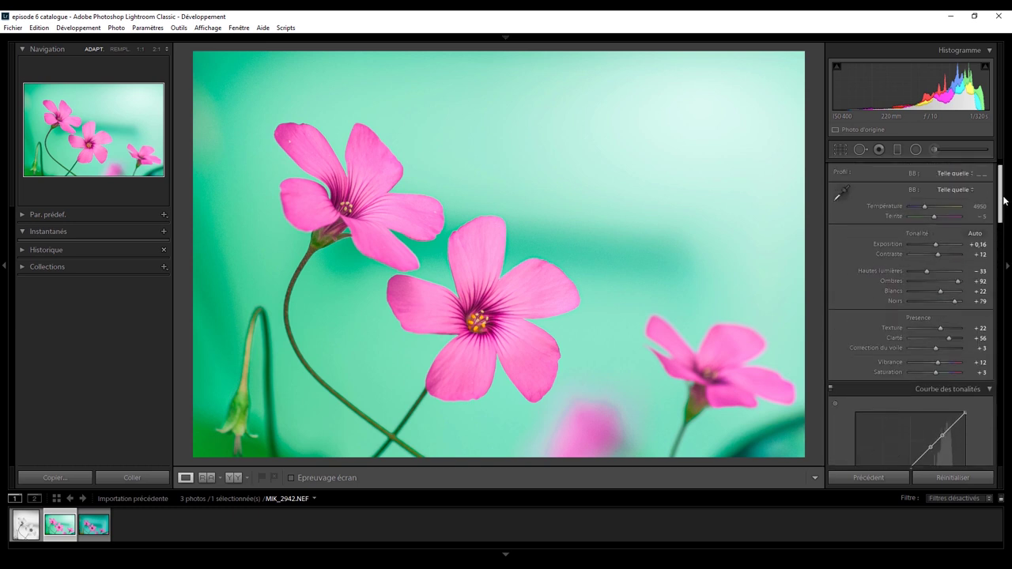
Inspect the flower photo's two radial filters at 1:4 zoom, then finish radial filter editing.
{"action": "left_click", "coordinate": [917, 150]}
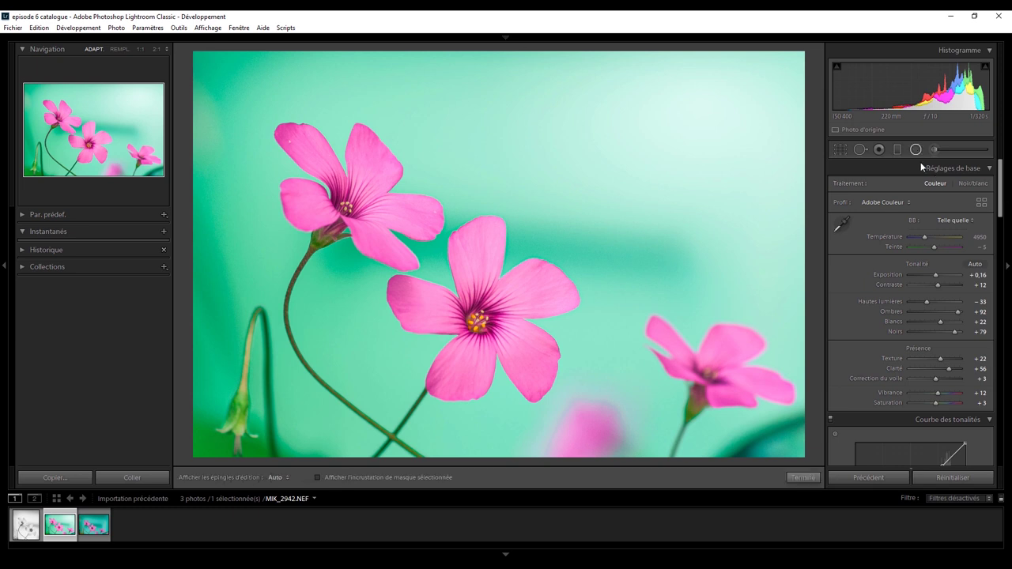
{"action": "mouse_move", "coordinate": [741, 153]}
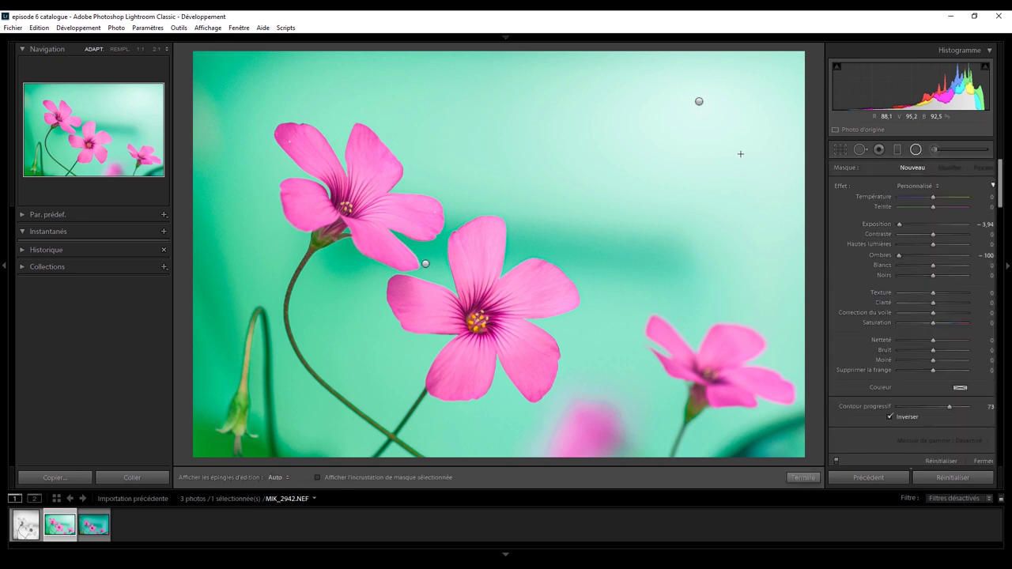
{"action": "left_click", "coordinate": [700, 101]}
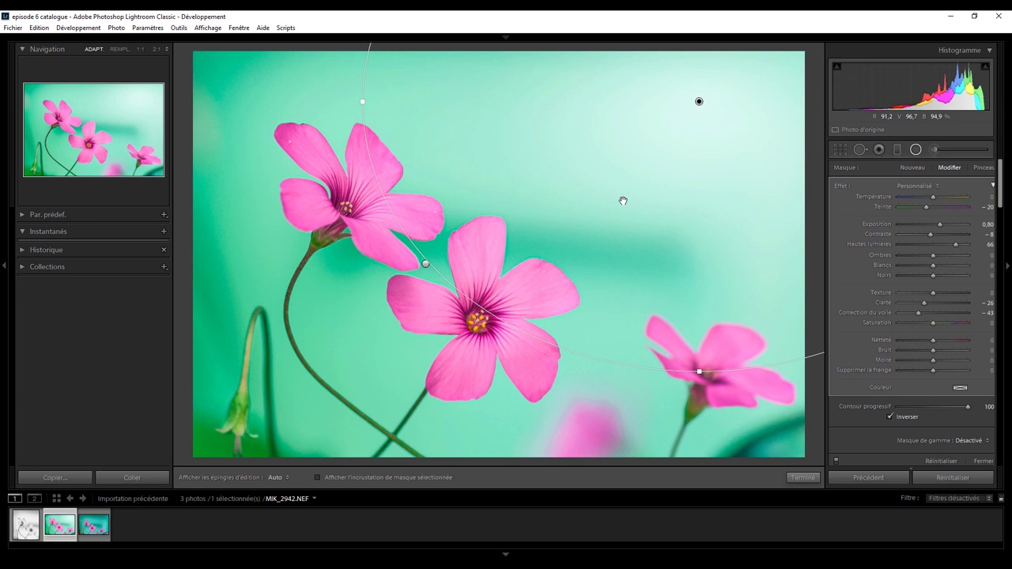
{"action": "left_click", "coordinate": [423, 265]}
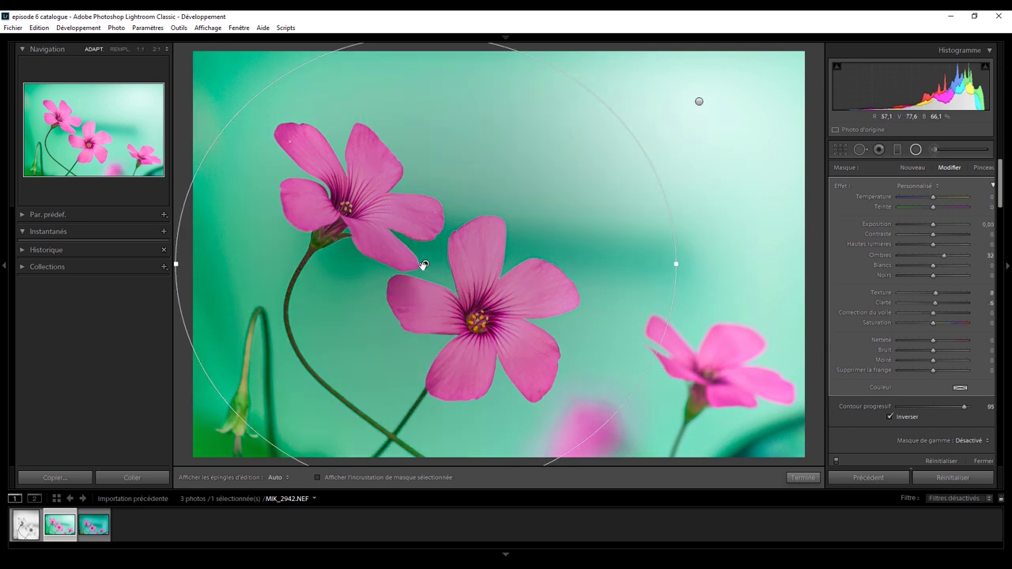
{"action": "left_click", "coordinate": [166, 49]}
{"action": "left_click", "coordinate": [140, 84]}
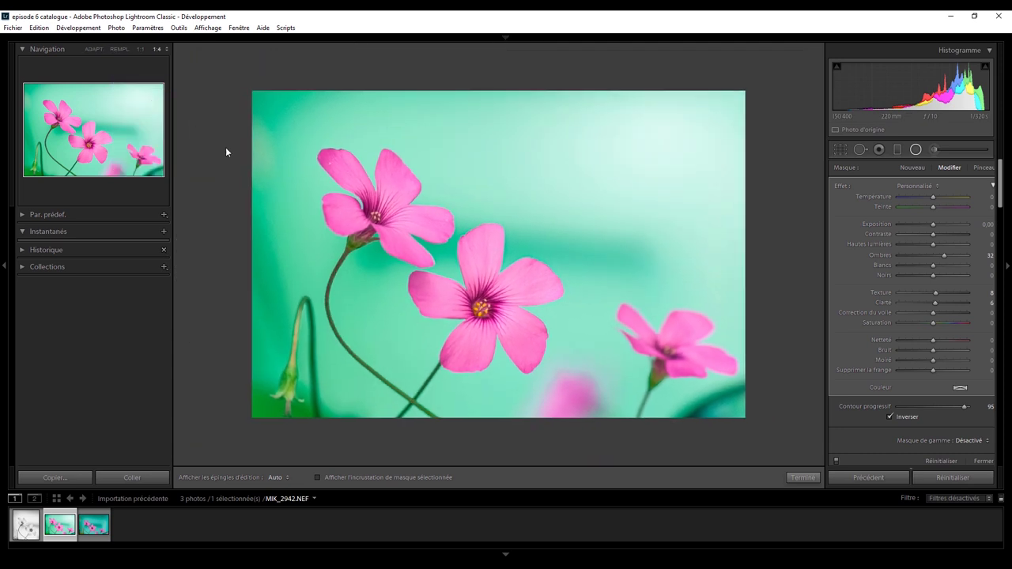
{"action": "left_click", "coordinate": [176, 382]}
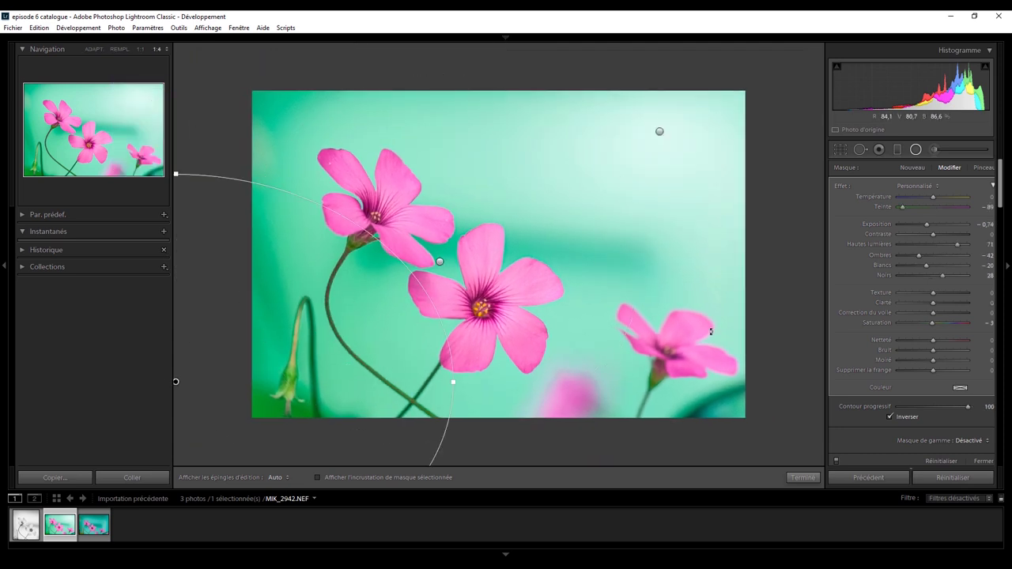
{"action": "left_click", "coordinate": [916, 150]}
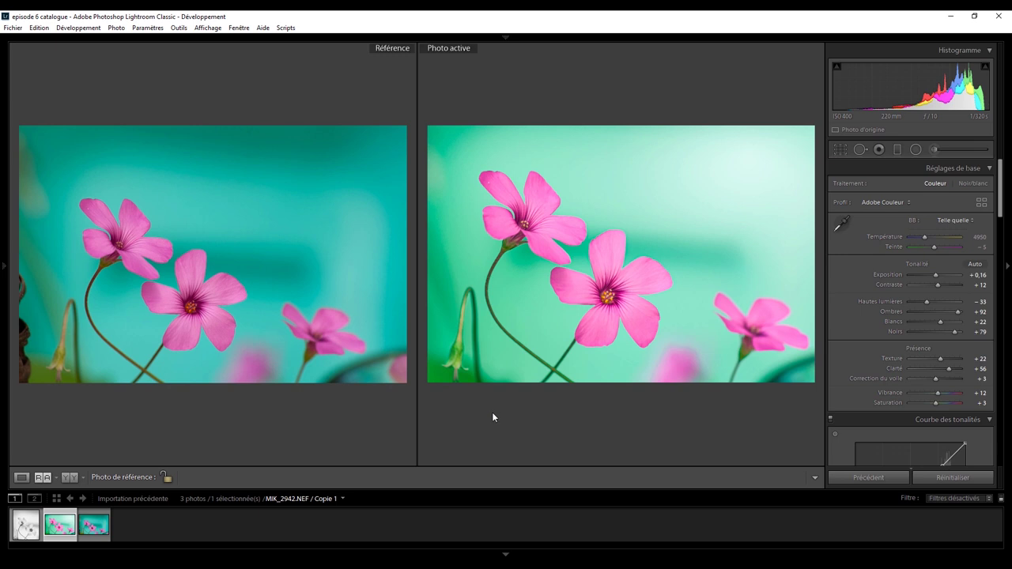
Make the black-and-white MIK_2942 - Copie.jpg the active photo.
{"action": "key", "text": "Left"}
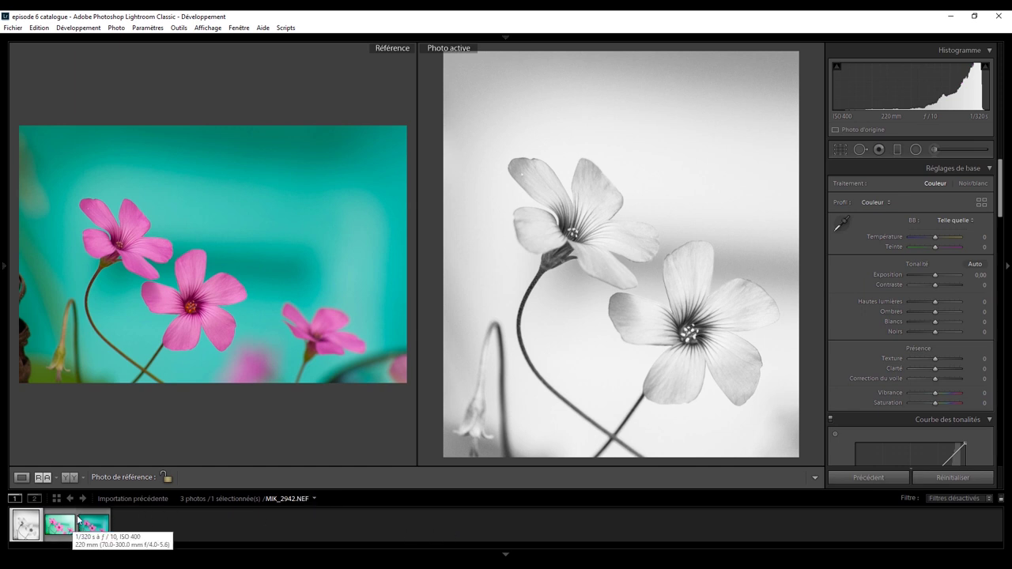
Drag a different flower version into the Référence pane.
{"action": "left_click_drag", "start_coordinate": [202, 368], "coordinate": [204, 369]}
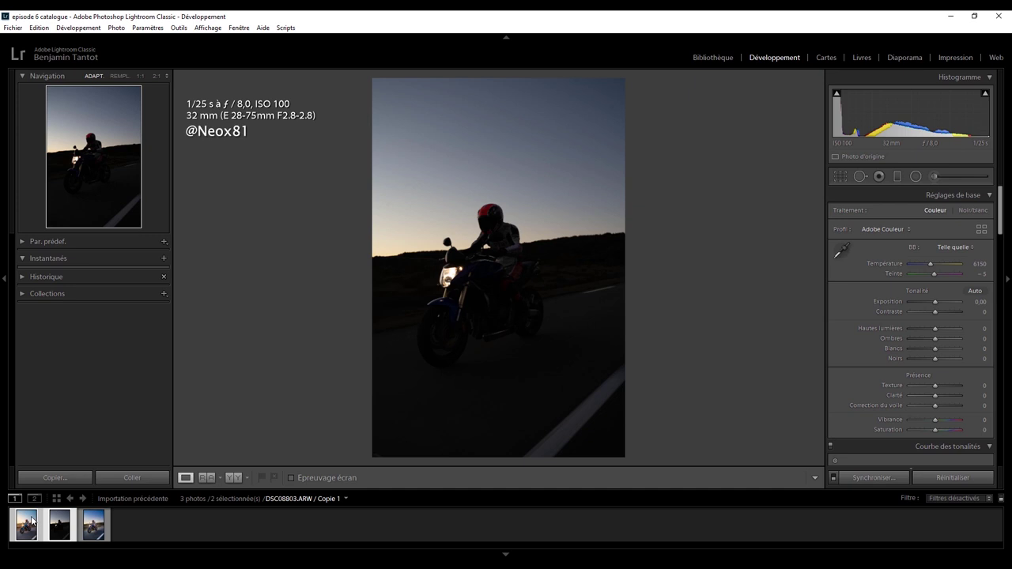
Open the edited DSC08803.ARW and review its settings: exposure +0.90, shadows +92, clarity +35.
{"action": "left_click", "coordinate": [32, 521]}
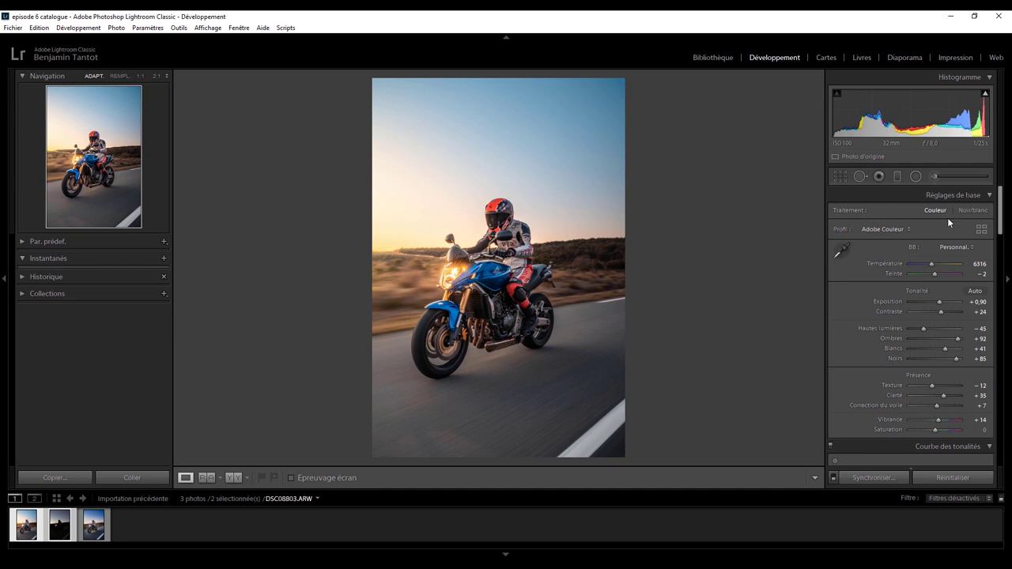
{"action": "left_click_drag", "start_coordinate": [1001, 203], "coordinate": [1002, 207]}
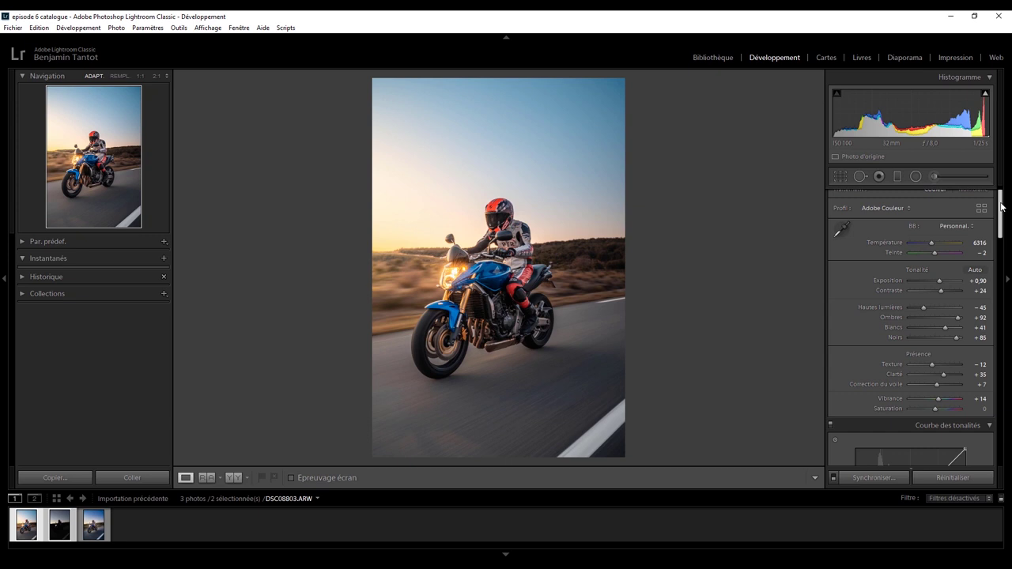
{"action": "left_click_drag", "start_coordinate": [1002, 207], "coordinate": [1005, 312]}
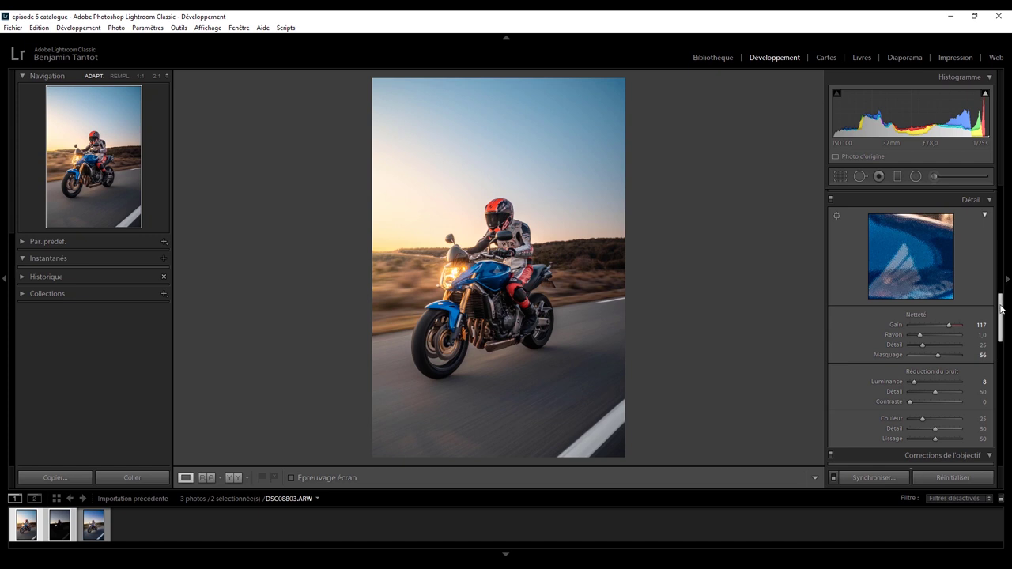
{"action": "left_click_drag", "start_coordinate": [1002, 309], "coordinate": [1010, 444]}
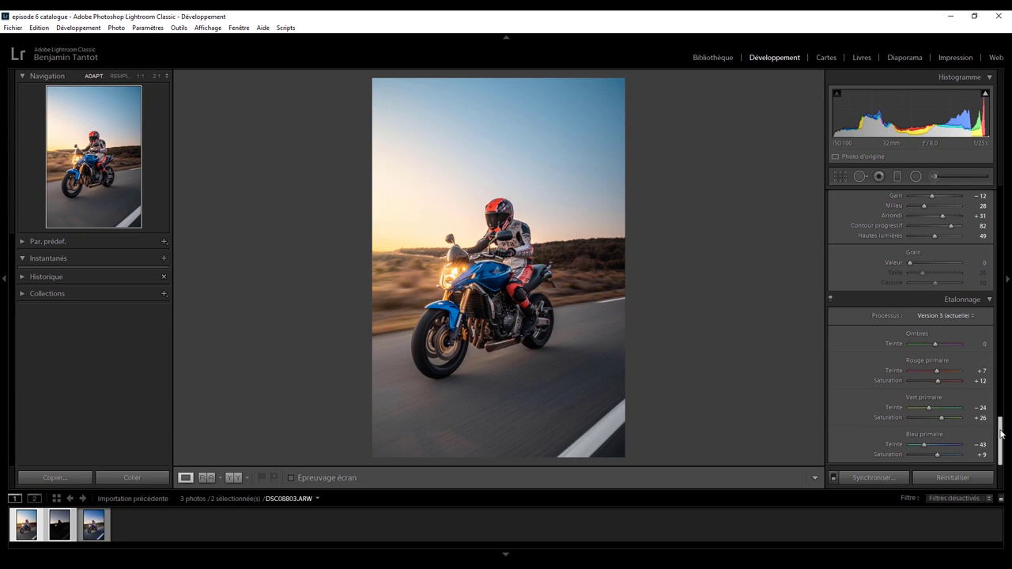
{"action": "left_click_drag", "start_coordinate": [1001, 433], "coordinate": [1011, 270]}
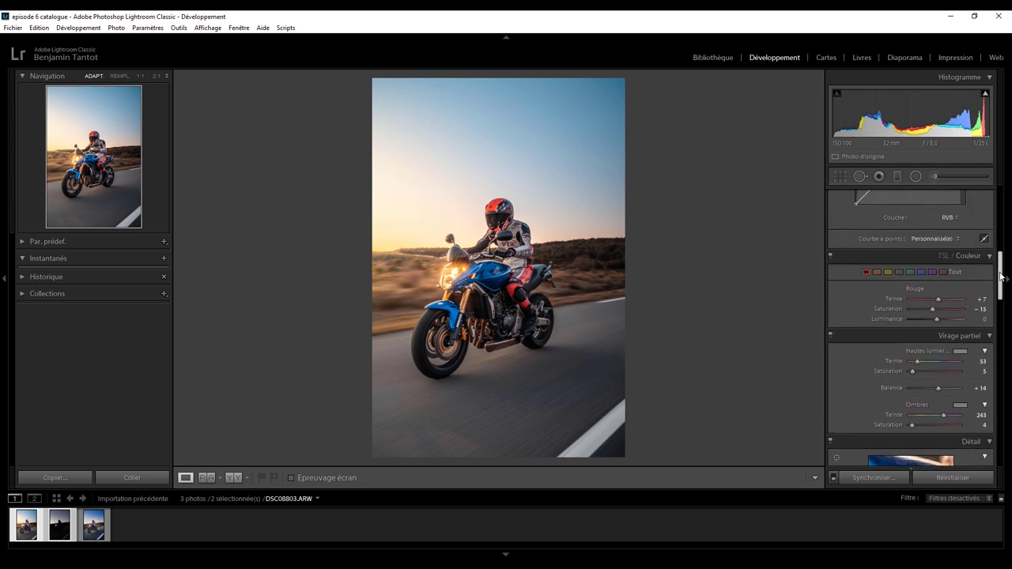
{"action": "left_click_drag", "start_coordinate": [1002, 275], "coordinate": [1003, 196]}
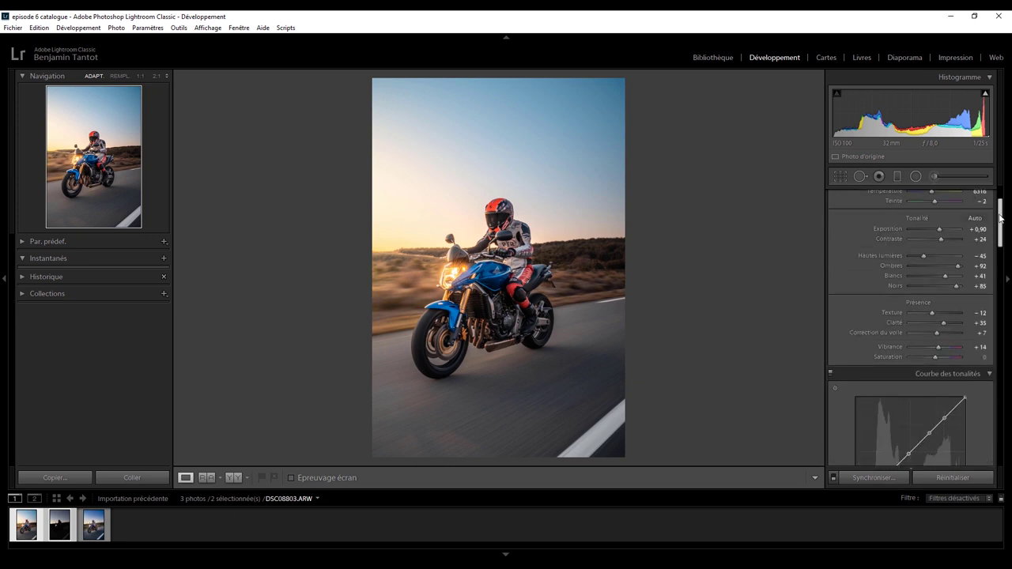
Inspect each radial mask on the motorcycle photo: headlight, large left ellipse, and right side.
{"action": "left_click", "coordinate": [916, 178]}
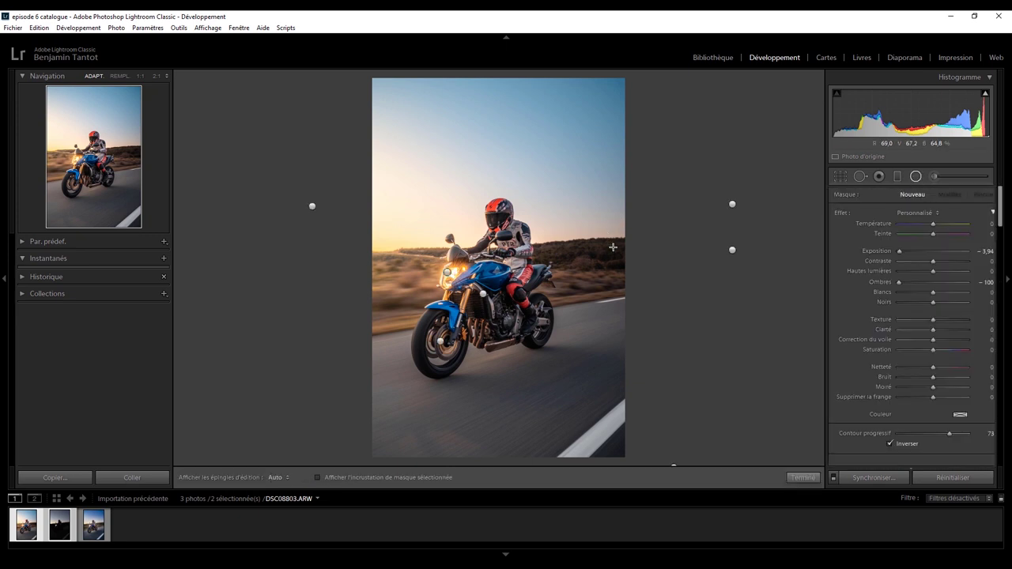
{"action": "left_click", "coordinate": [484, 295]}
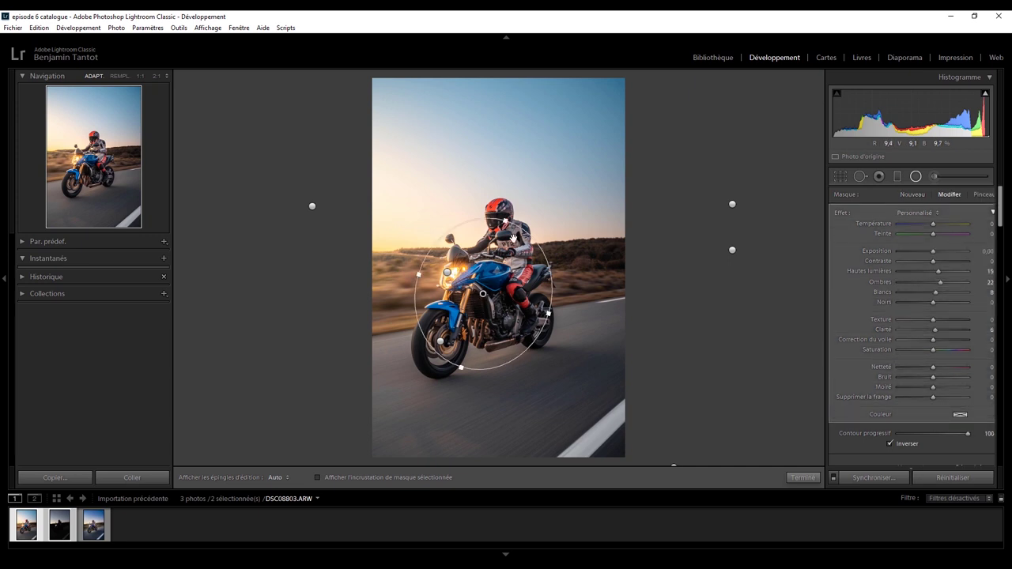
{"action": "left_click", "coordinate": [447, 273]}
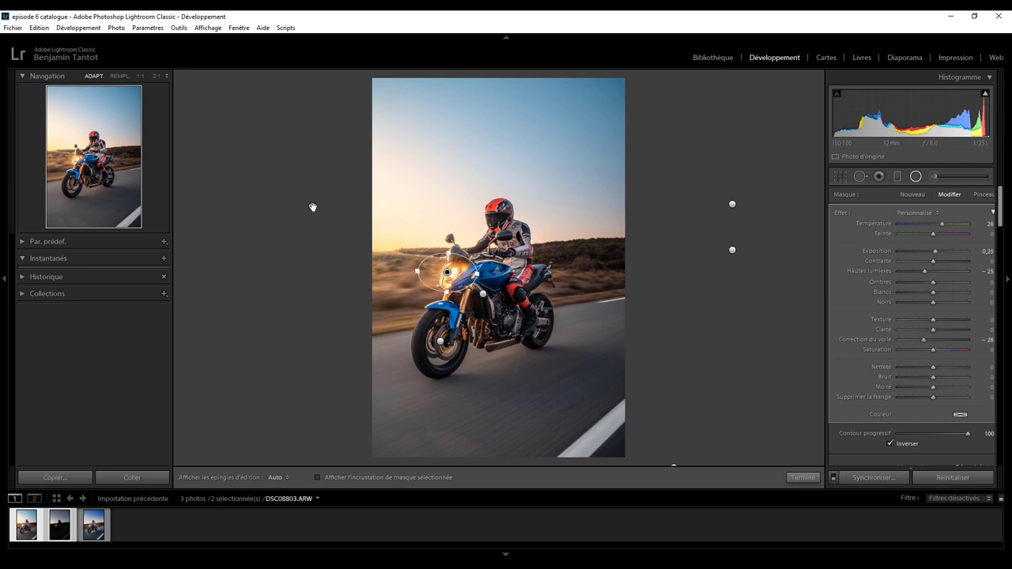
{"action": "left_click", "coordinate": [313, 208]}
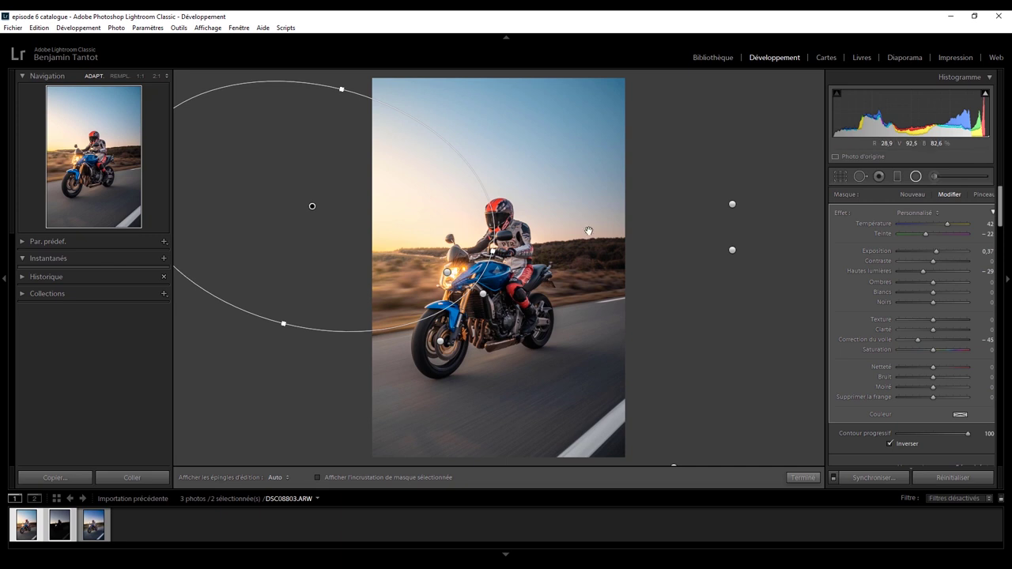
{"action": "left_click", "coordinate": [733, 205]}
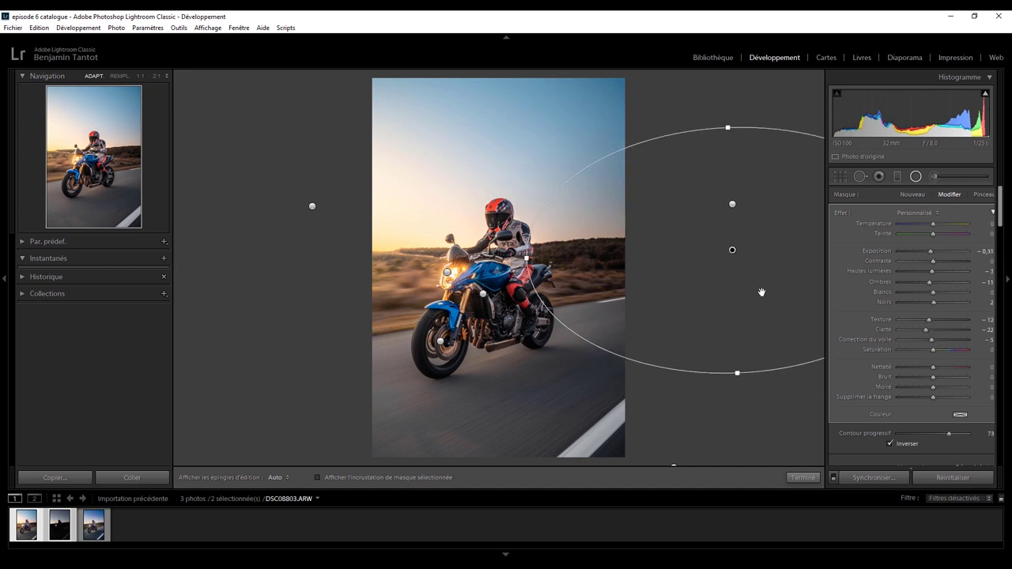
Toggle Before/After, then set up Reference view with the submitter's JPEG beside the dark original.
{"action": "key", "text": "shift+m"}
{"action": "key", "text": "backslash"}
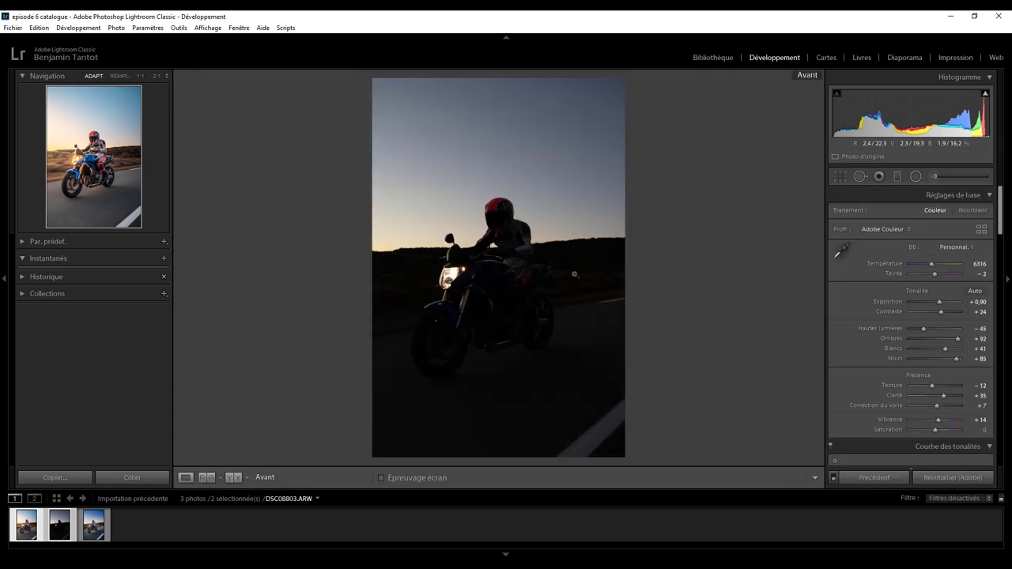
{"action": "key", "text": "backslash"}
{"action": "key", "text": "backslash"}
{"action": "key", "text": "backslash"}
{"action": "key", "text": "shift+r"}
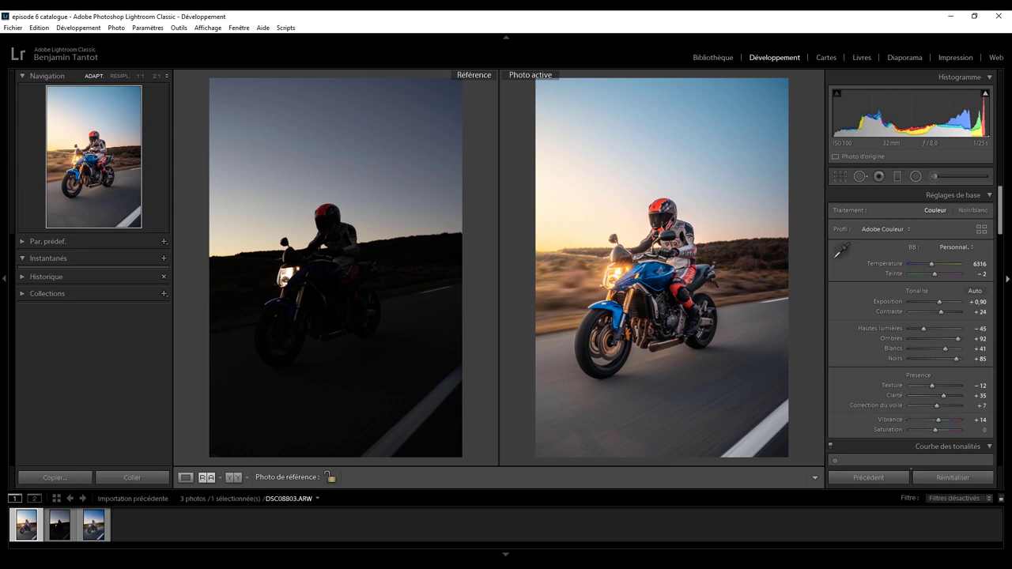
{"action": "left_click", "coordinate": [93, 525]}
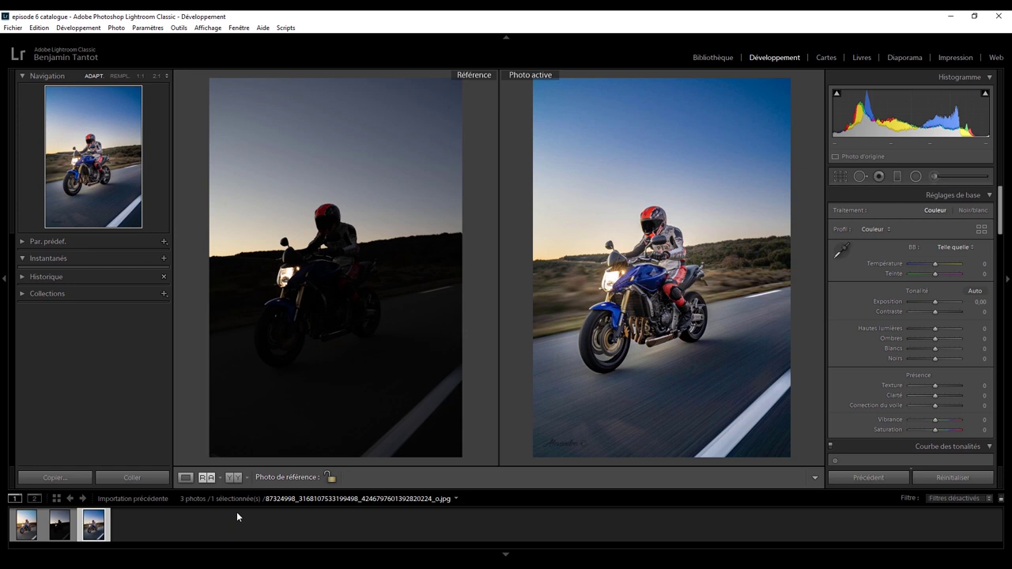
Place the brightened DSC08803.ARW edit in the Reference pane opposite the submitter's JPEG.
{"action": "left_click_drag", "start_coordinate": [26, 525], "coordinate": [282, 352]}
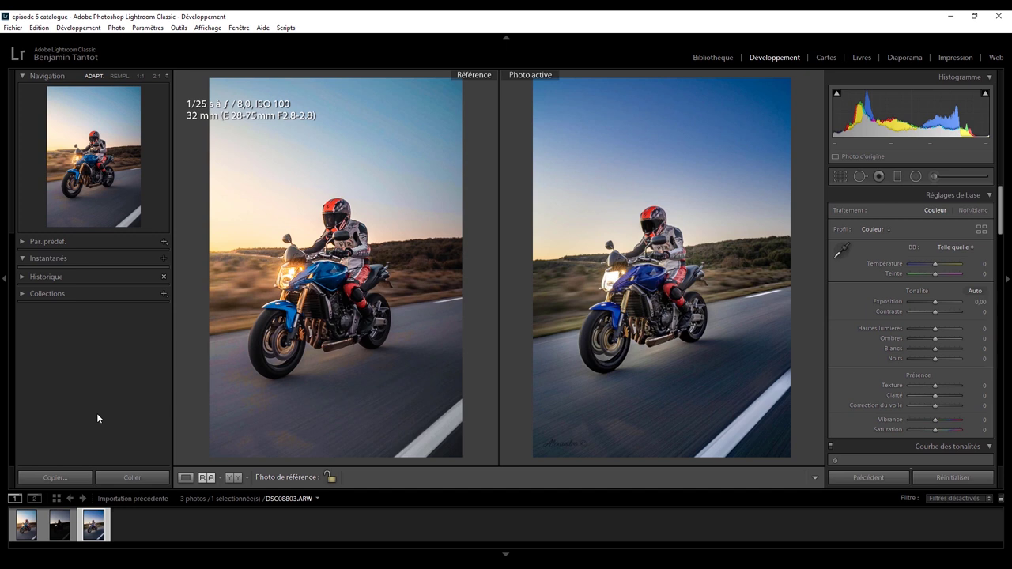